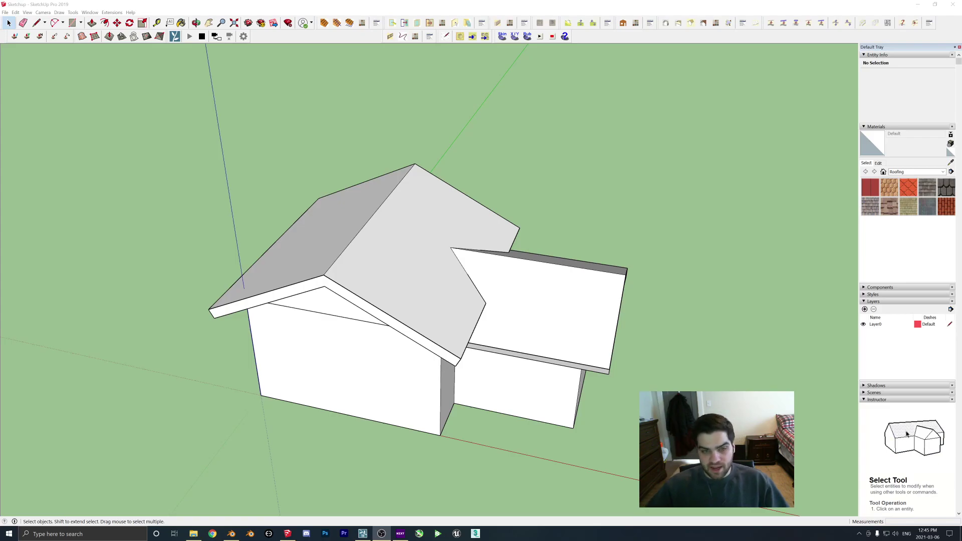
Open the roof group for editing and paint its main and side roof slopes with the Roofing Shingles Multi material.
middle_drag(421, 361, 406, 301)
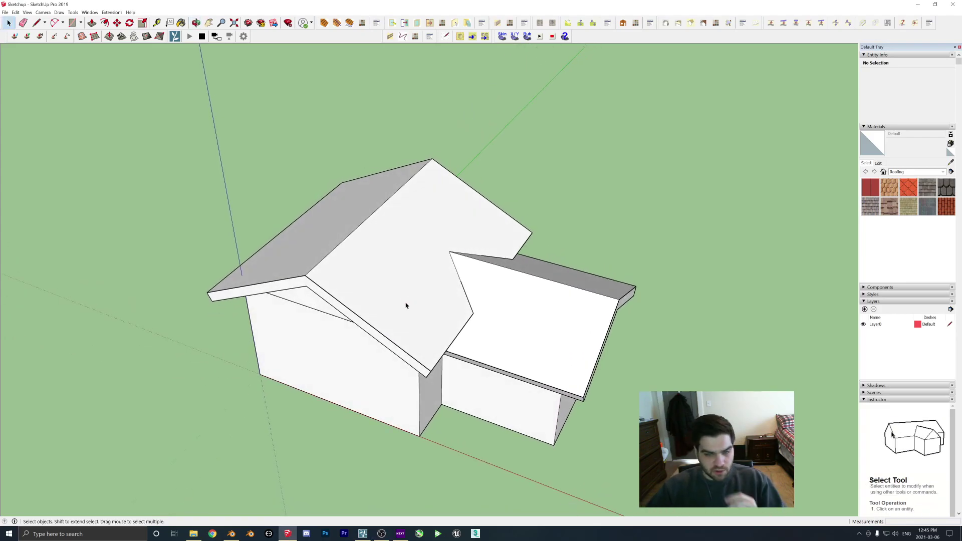
mouse_move(383, 260)
middle_down()
mouse_move(464, 256)
mouse_move(423, 286)
middle_up()
scroll(464, 256, down, 1)
double_click(407, 242)
click(407, 243)
scroll(470, 266, up, 2)
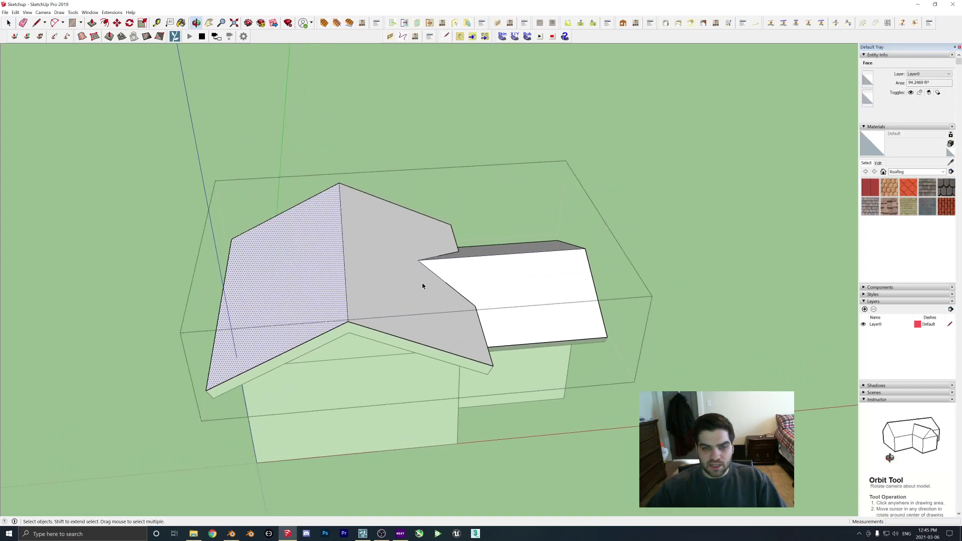
scroll(420, 285, down, 1)
scroll(387, 279, up, 1)
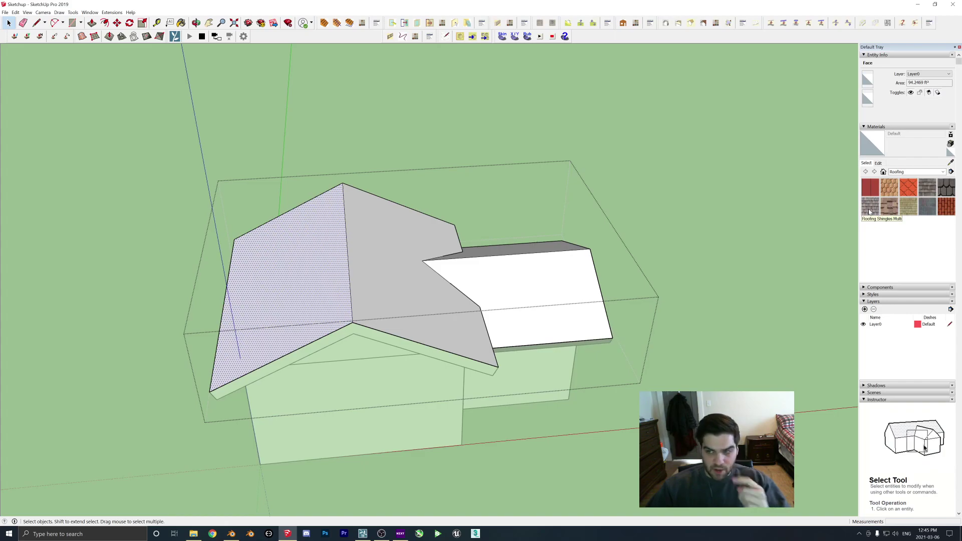
click(869, 211)
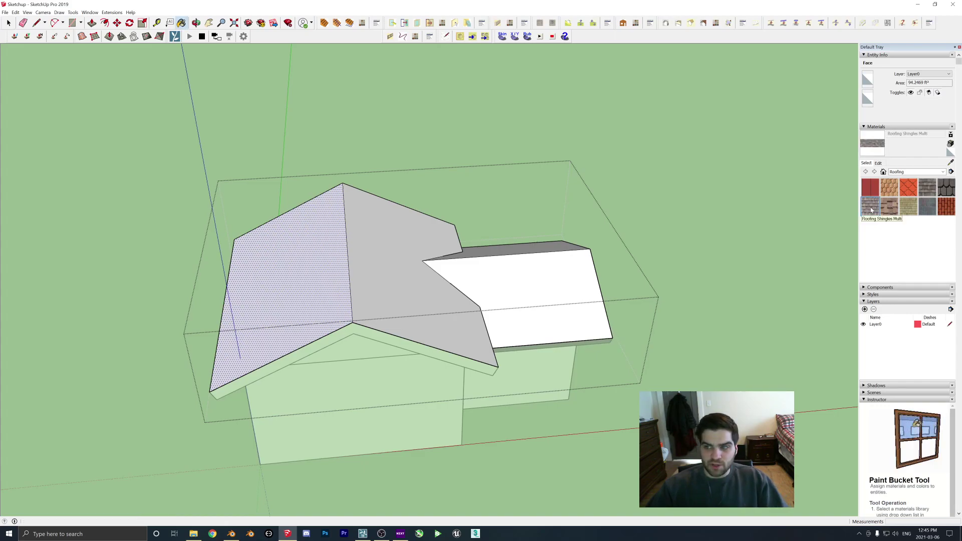
click(510, 297)
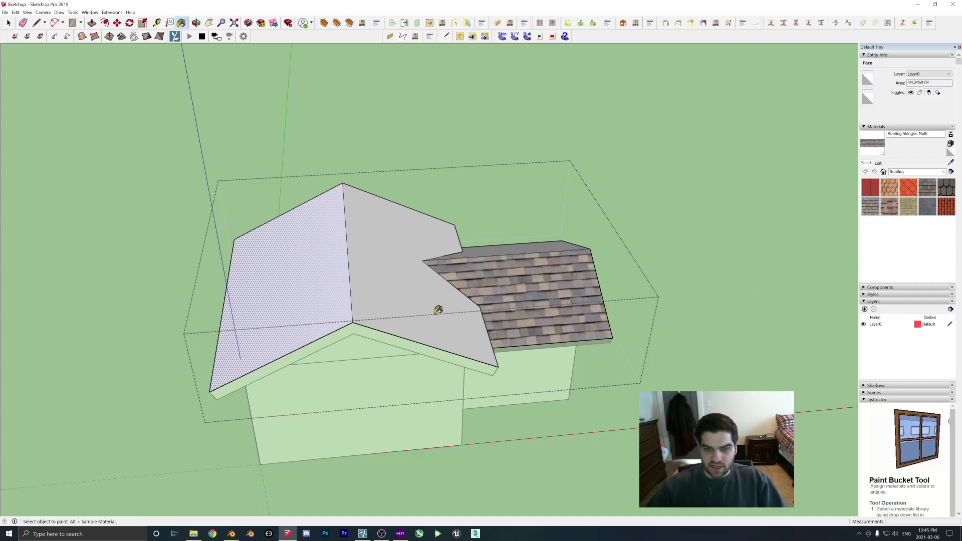
click(404, 266)
click(328, 270)
click(8, 23)
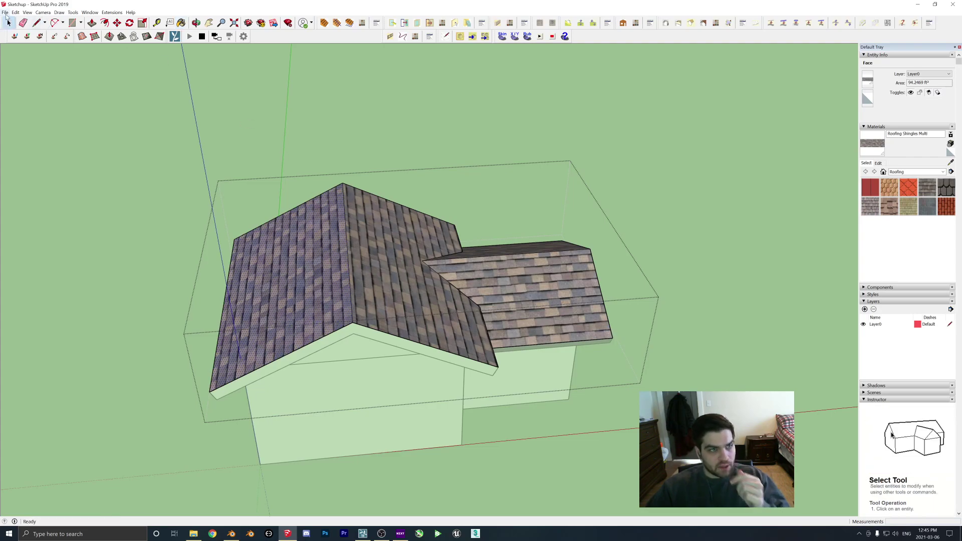
Save the model with the shingled roof.
click(5, 12)
click(16, 45)
middle_drag(340, 205, 662, 235)
middle_drag(175, 238, 416, 329)
middle_drag(550, 235, 477, 174)
click(477, 174)
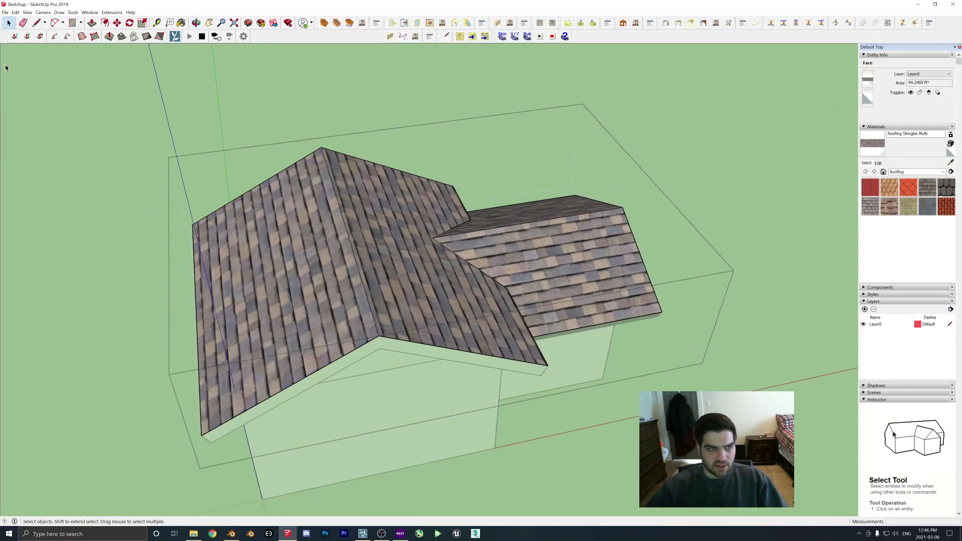
click(5, 12)
click(12, 48)
Switch to Lumion and apply the outdoor roofing material Polii Roof SlateGreyNew 001 2K to the Roofing Shingles Multi surface.
click(363, 533)
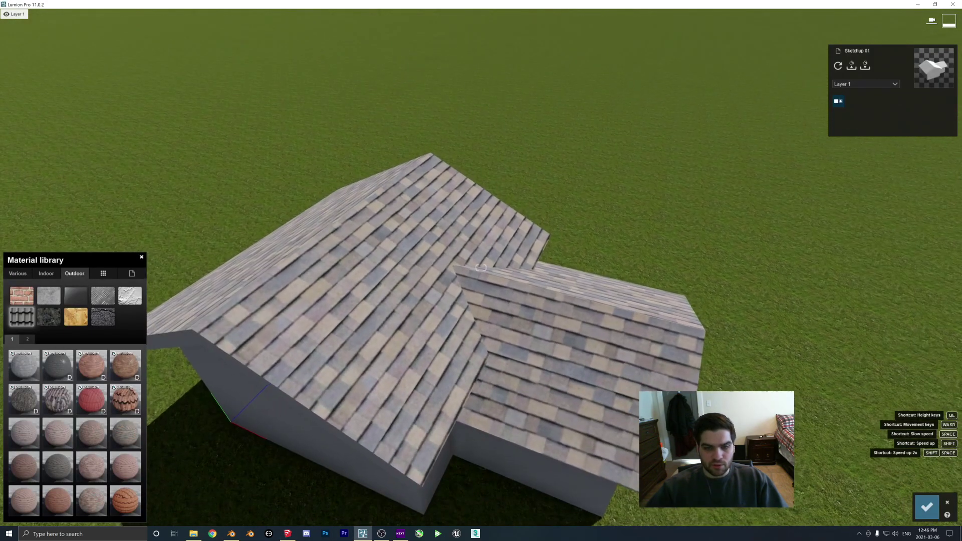
right_drag(534, 315, 530, 327)
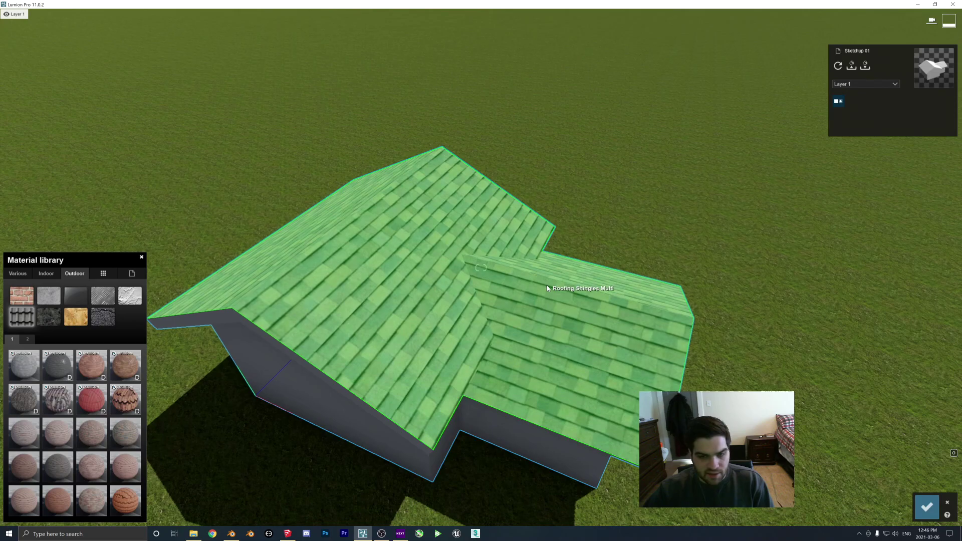
click(496, 303)
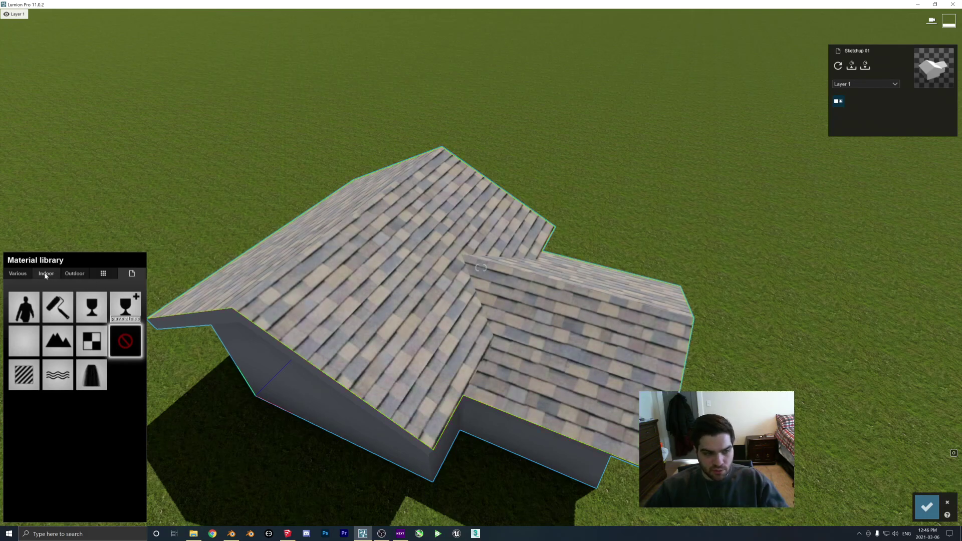
click(44, 273)
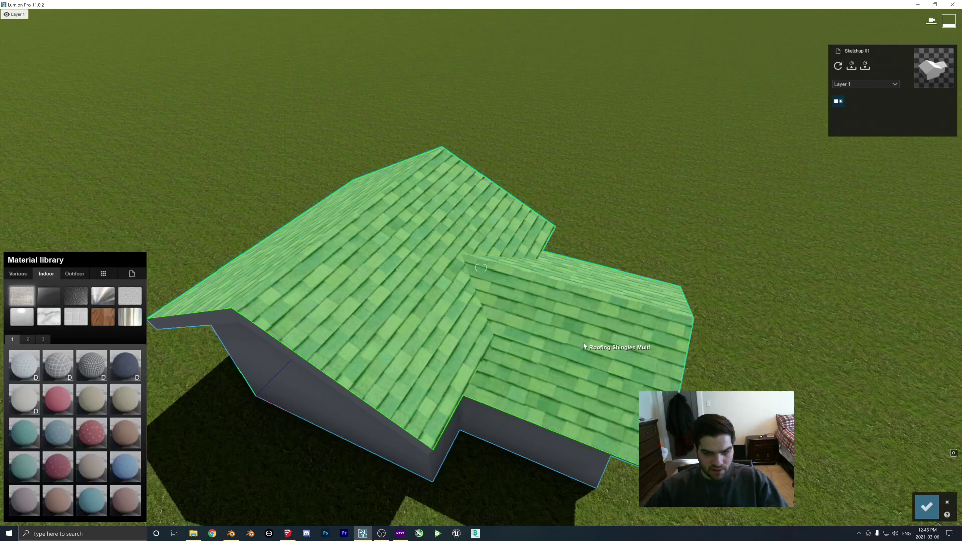
click(74, 273)
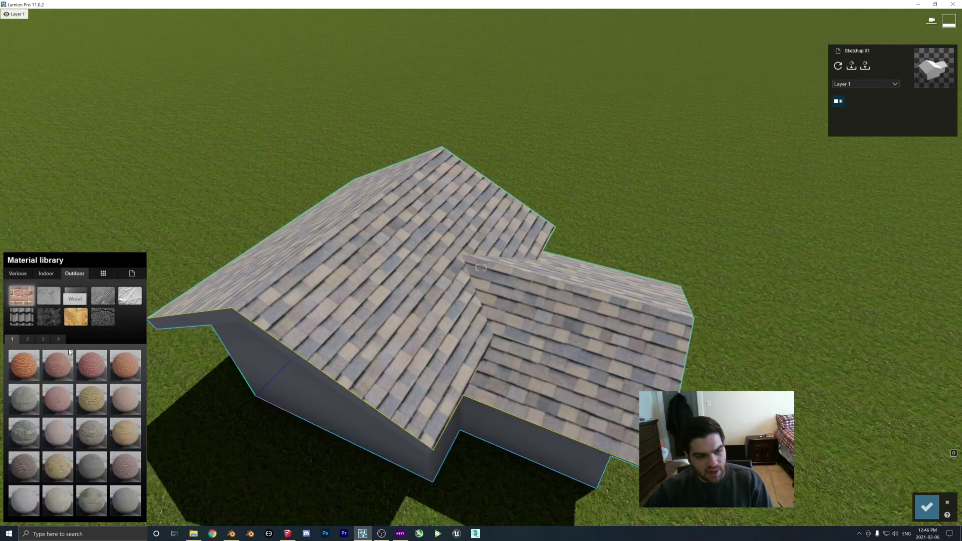
click(21, 316)
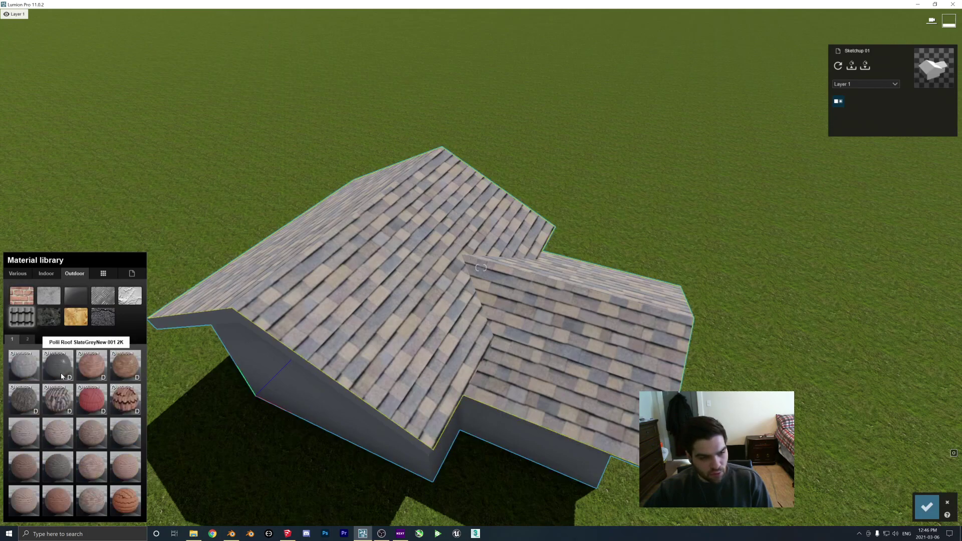
click(560, 353)
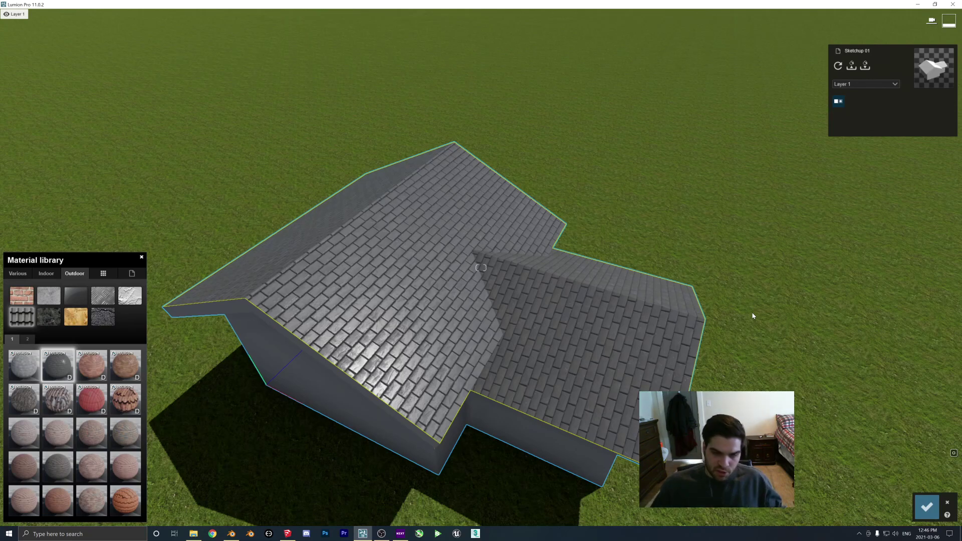
Open the slate roof material's settings with the heading, pitch and bank orientation options.
key(w)
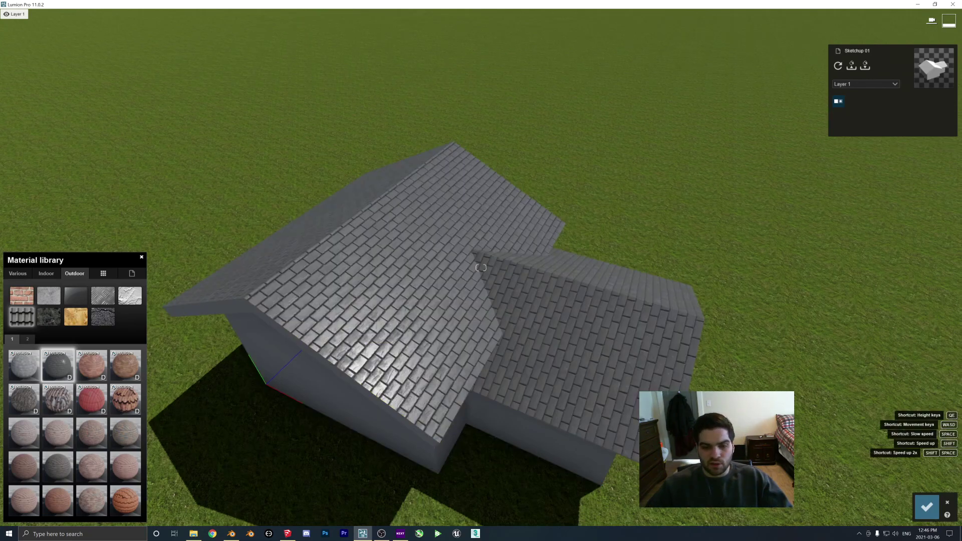
right_drag(745, 307, 514, 274)
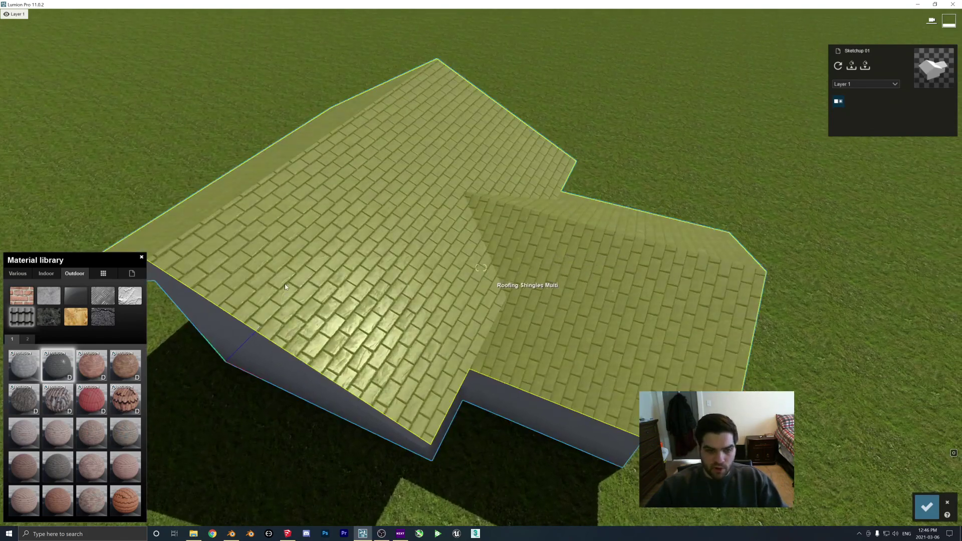
click(55, 366)
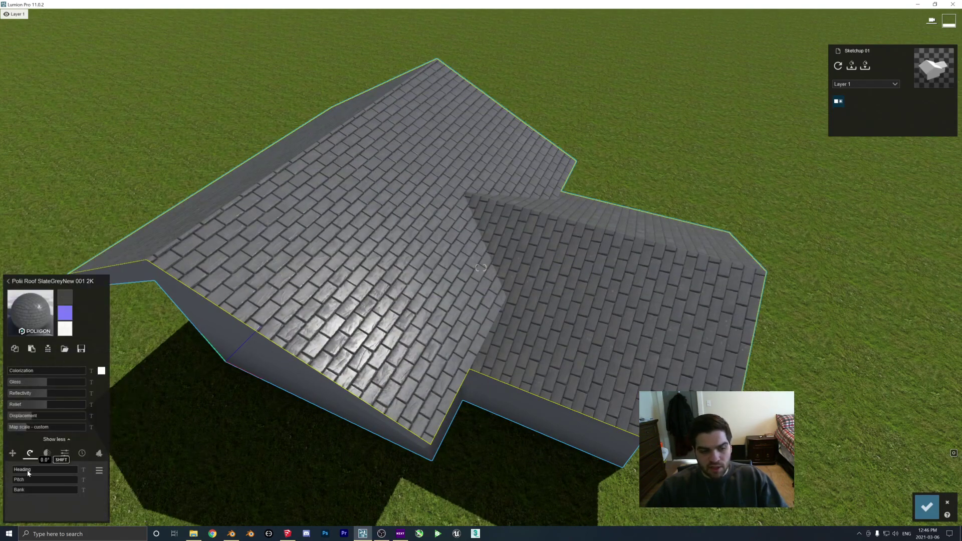
mouse_move(17, 471)
mouse_down()
mouse_move(39, 471)
mouse_move(8, 471)
mouse_move(43, 468)
mouse_move(10, 470)
mouse_up()
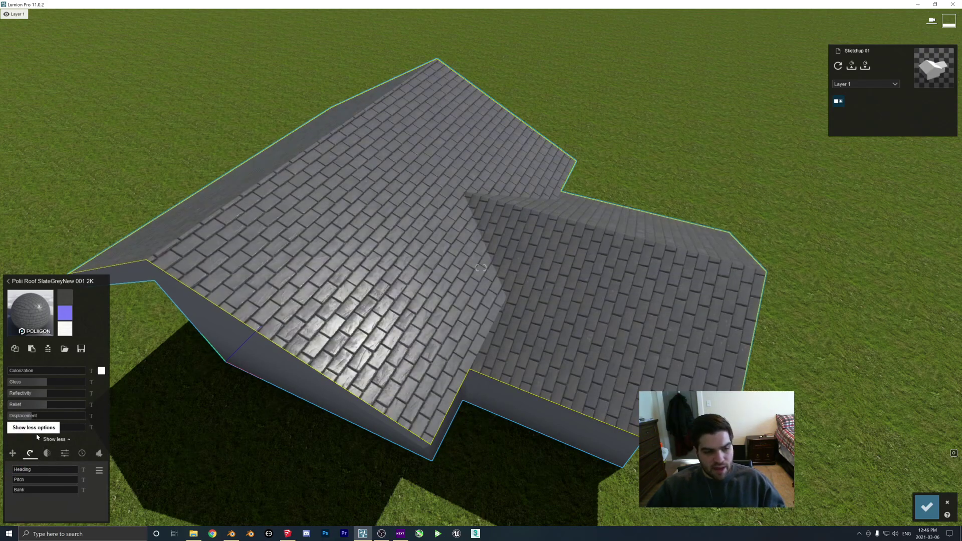
Try a custom map scale of about 0.5 on the slate roof material.
mouse_move(32, 428)
mouse_down()
mouse_move(40, 427)
mouse_move(23, 429)
mouse_up()
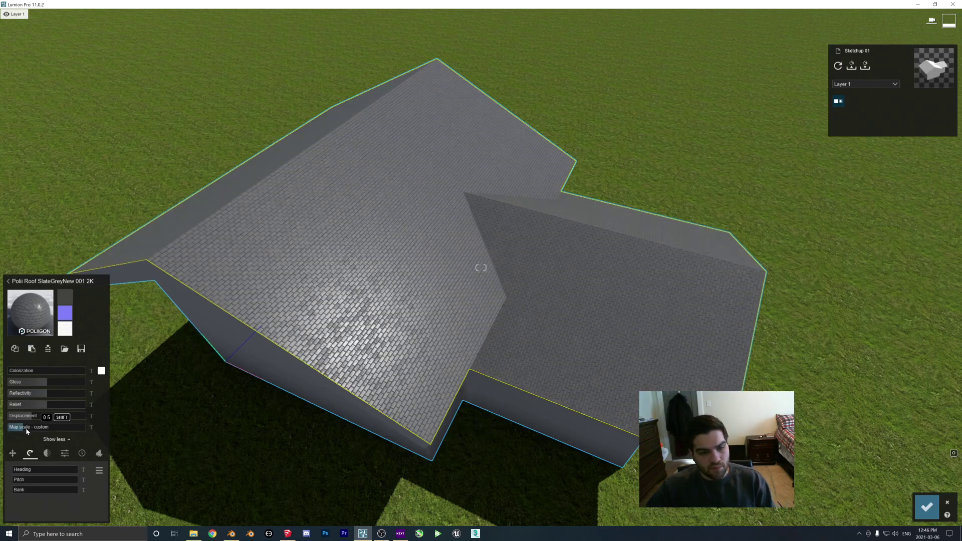
drag(27, 432, 100, 430)
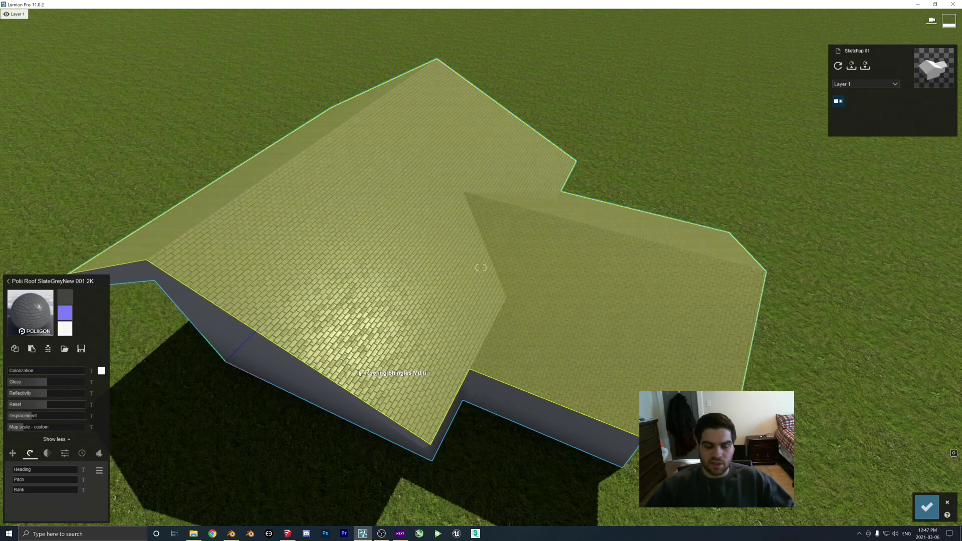
right_drag(485, 470, 484, 472)
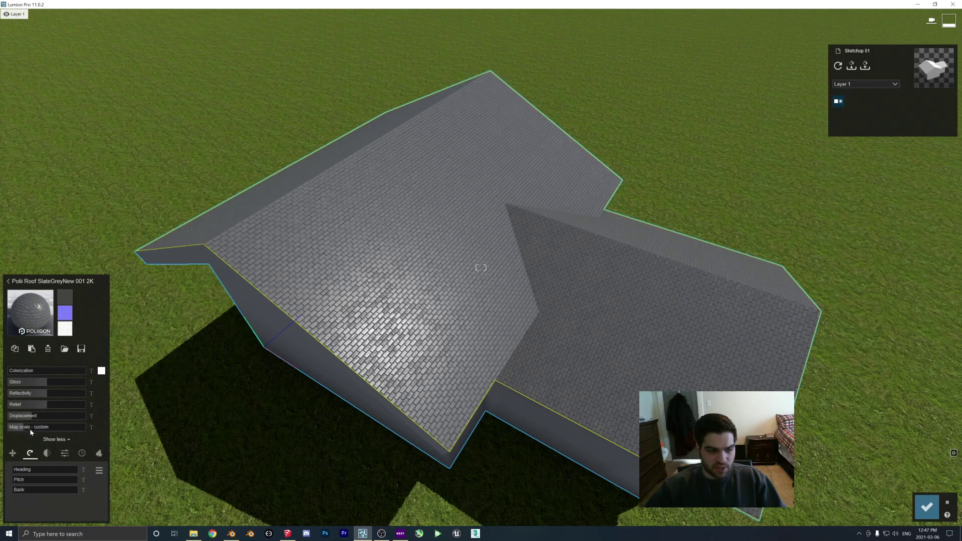
Set the slate material's map scale to imported and inspect the shingle pattern across both parts of the roof.
drag(24, 429, 6, 428)
right_drag(129, 350, 145, 352)
key(w)
right_drag(481, 267, 423, 241)
key(s)
key(w)
right_drag(423, 313, 446, 297)
key(s)
right_drag(481, 267, 494, 296)
key(w)
key(s)
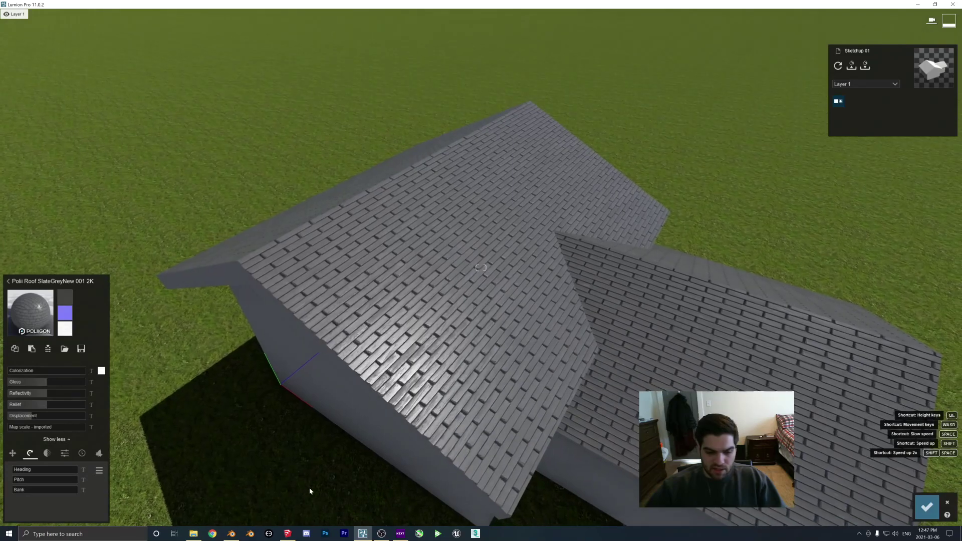
Switch to SketchUp and repaint the main and side roof slopes with the Roofing Scalloped Ornate material.
click(288, 534)
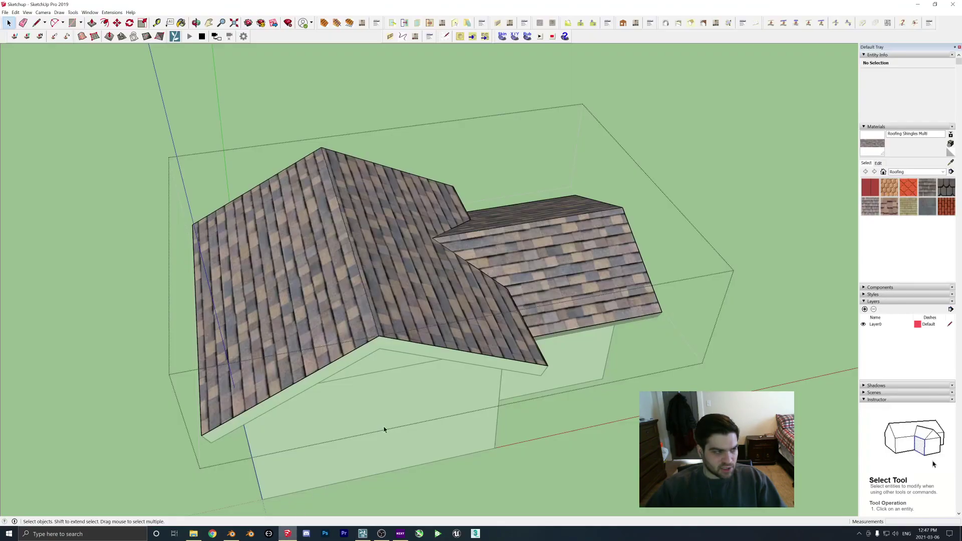
click(864, 211)
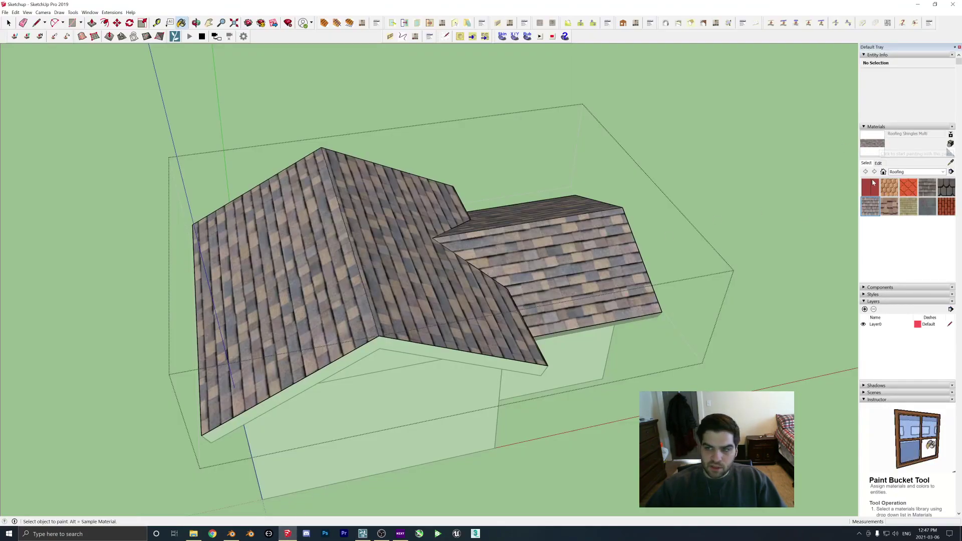
click(877, 163)
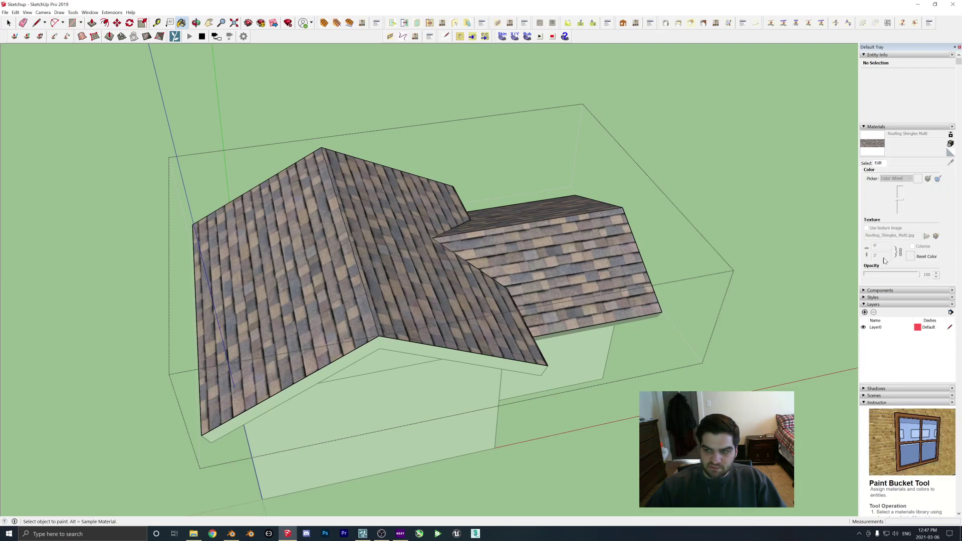
click(866, 163)
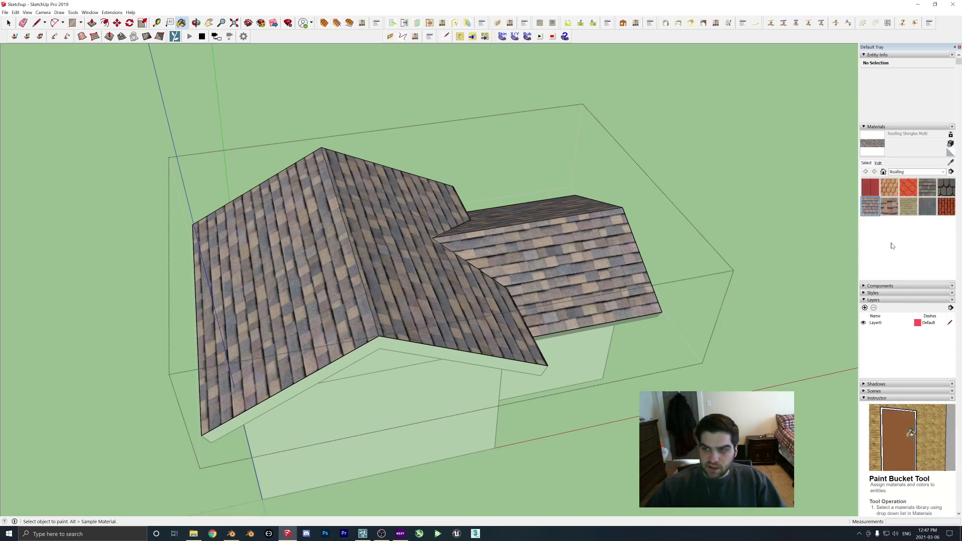
click(474, 254)
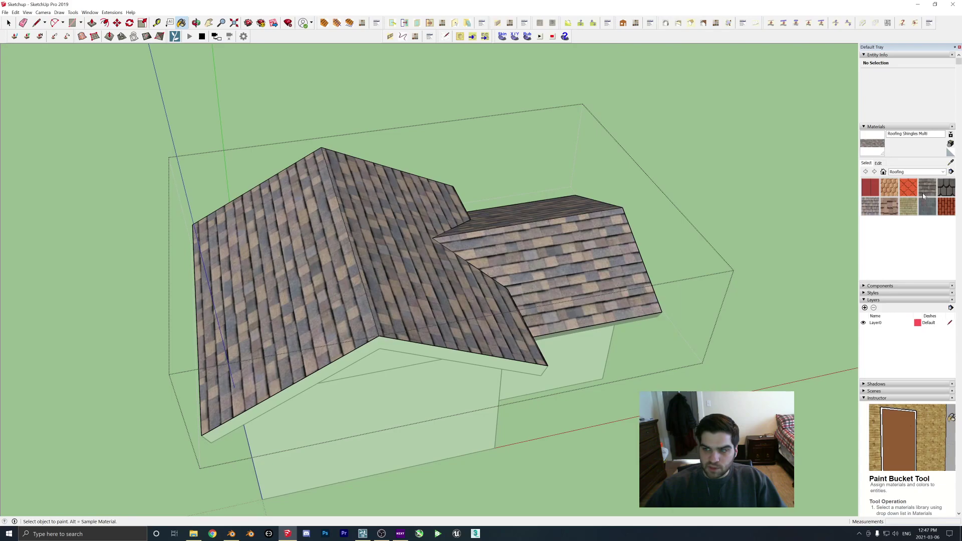
click(908, 188)
click(601, 250)
click(511, 214)
click(409, 214)
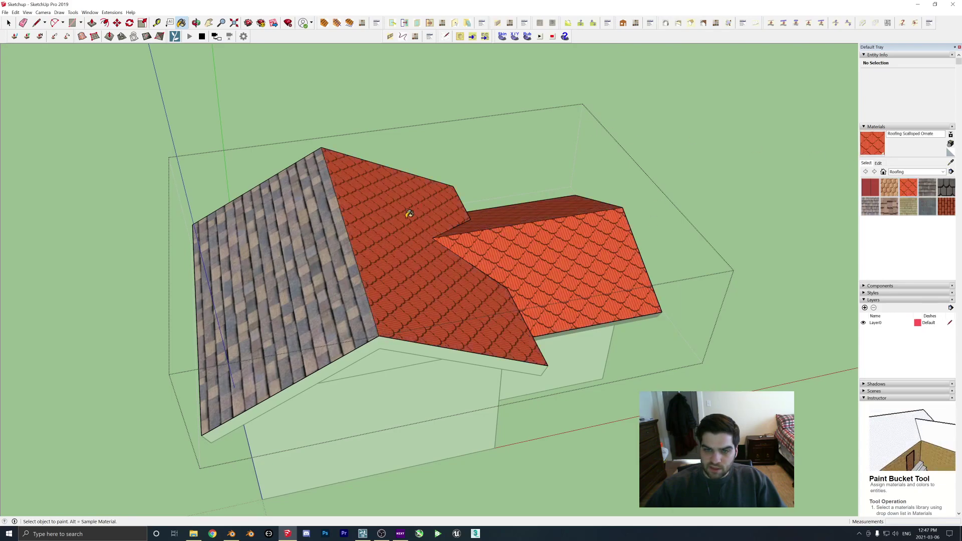
click(345, 300)
key(space)
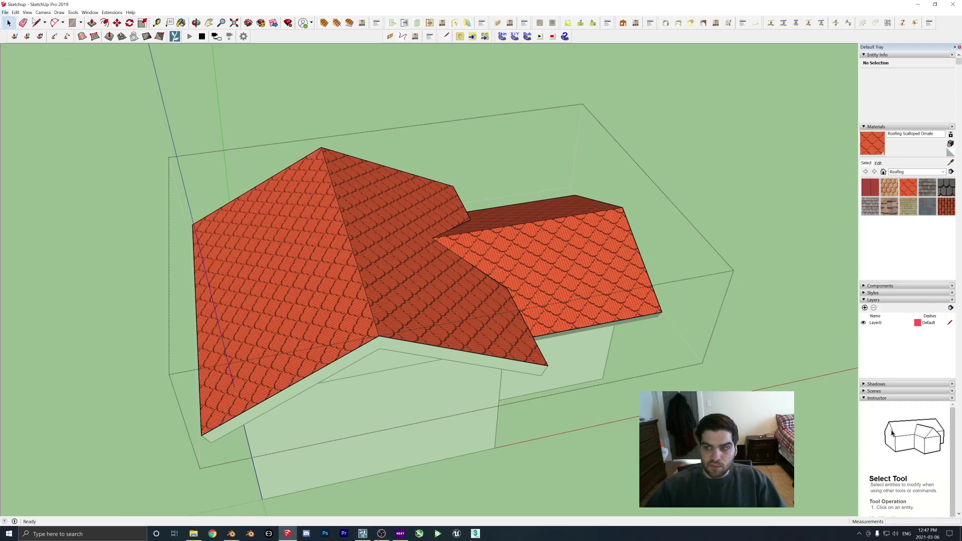
Display the scalloped material's texture settings and save the model.
click(878, 163)
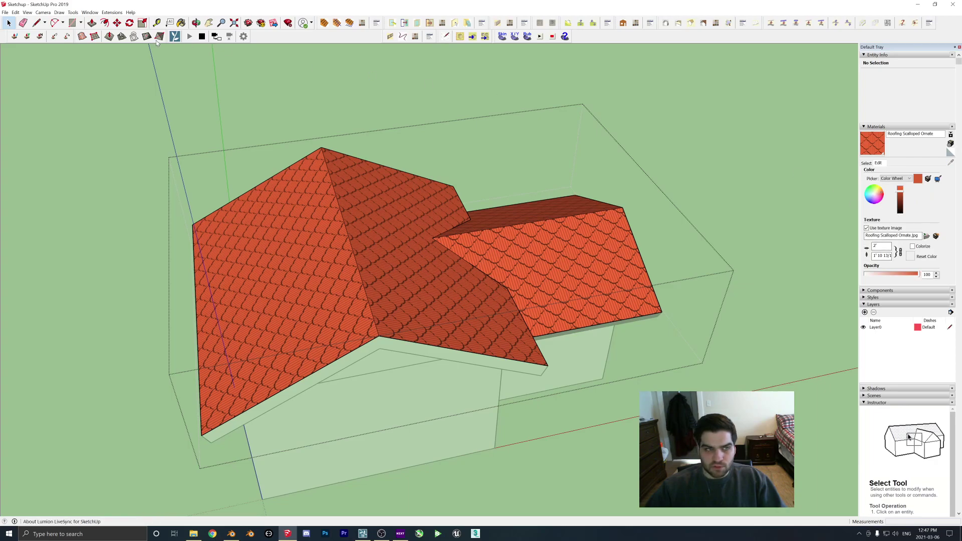
click(5, 13)
click(18, 46)
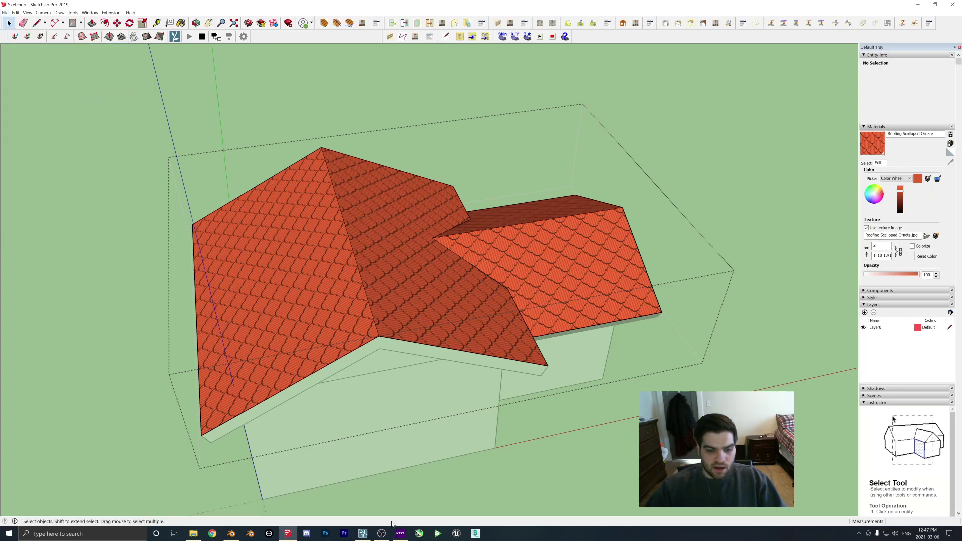
Switch to Lumion and apply the outdoor roofing material Polii Roof SlateGreyNew 001 2K to the scalloped roof surface.
click(362, 534)
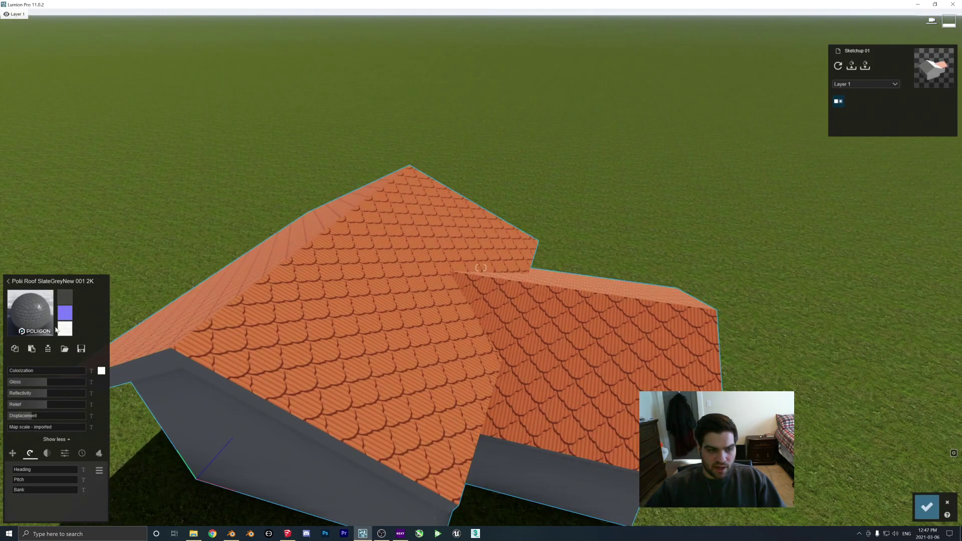
click(33, 313)
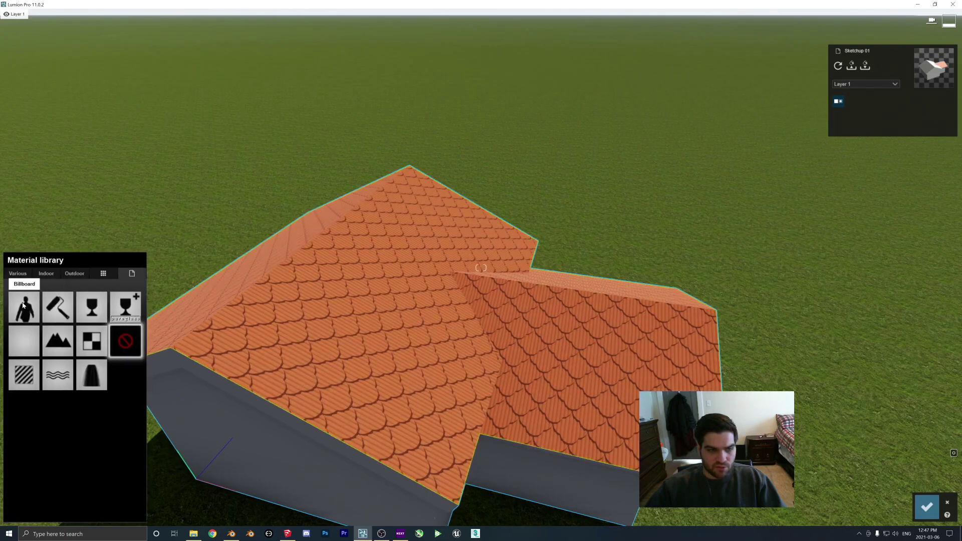
click(46, 273)
click(73, 274)
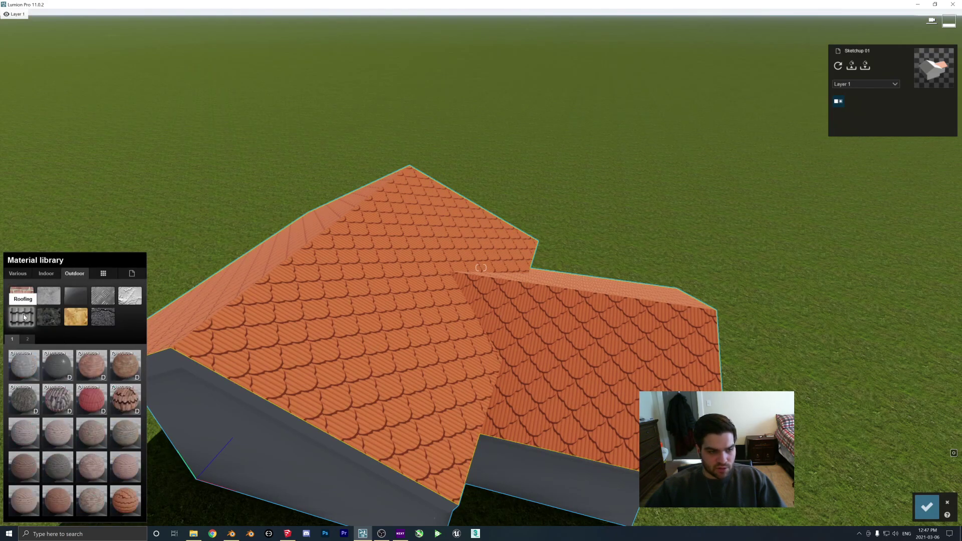
click(57, 365)
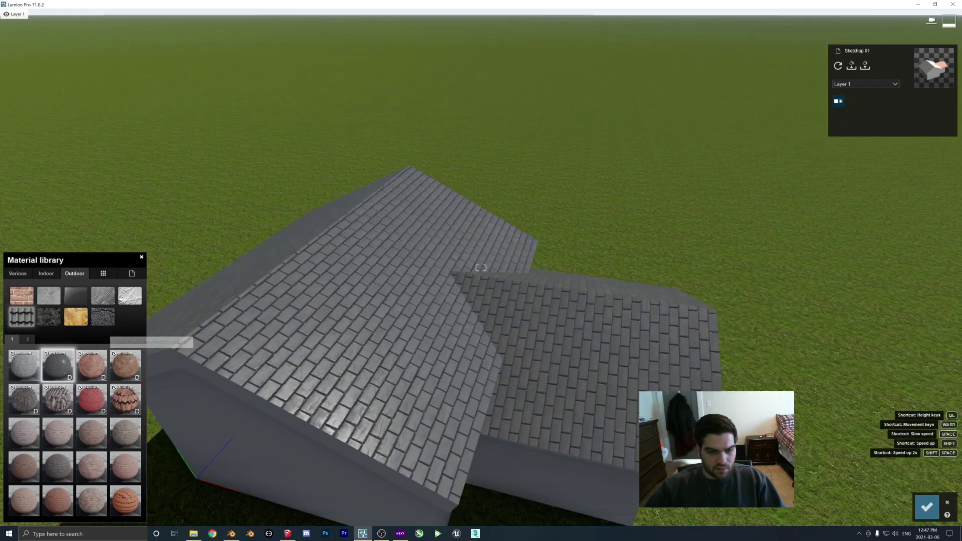
Reselect Polii Roof SlateGreyNew 001 2K for the scalloped roof surface and set its map scale to imported.
key(a)
mouse_move(494, 320)
right_down()
mouse_move(431, 280)
mouse_move(491, 283)
mouse_move(494, 321)
right_up()
key(s)
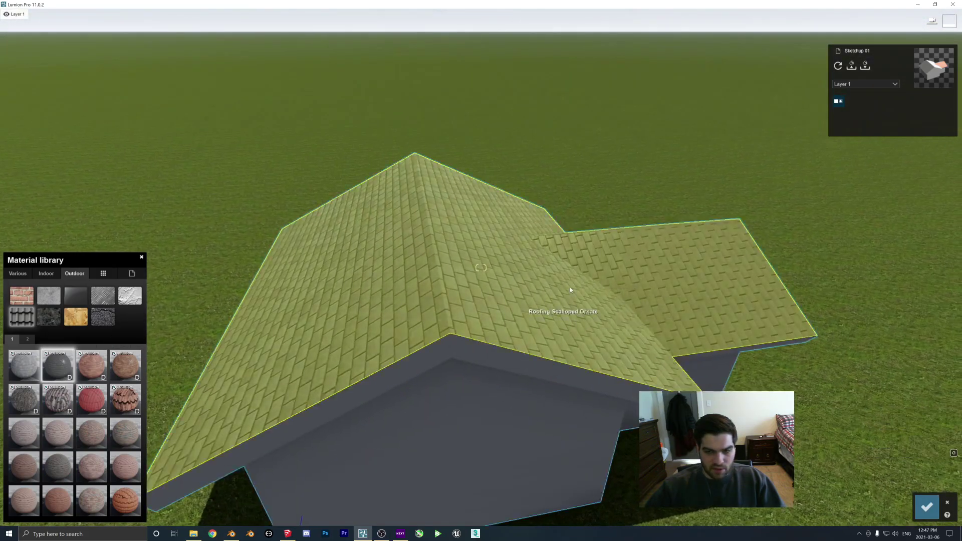
click(55, 367)
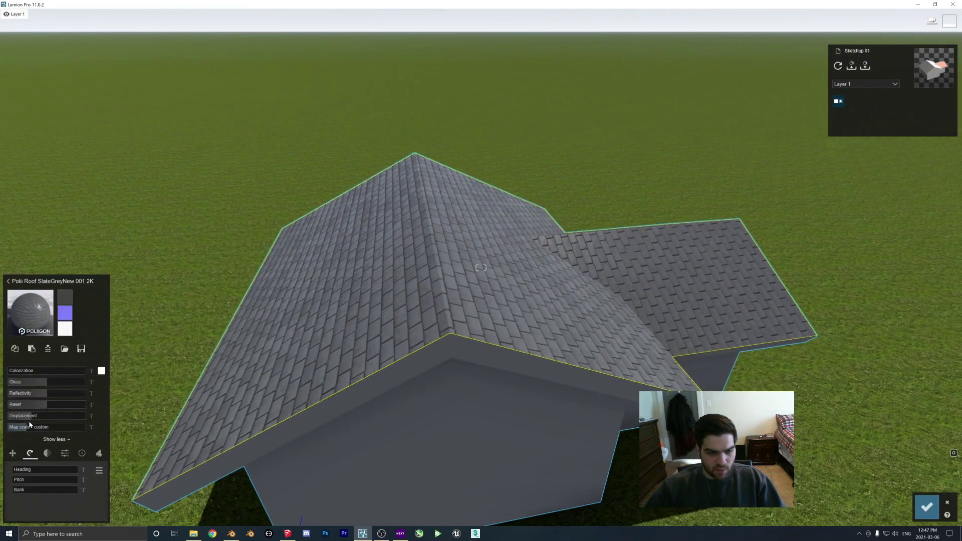
drag(22, 427, 7, 427)
Examine the size and course direction of the imported-scale shingles on the main and side roof slopes.
key(w)
mouse_move(200, 381)
right_down()
mouse_move(281, 346)
mouse_move(236, 340)
mouse_move(195, 370)
mouse_move(201, 389)
right_up()
key(s)
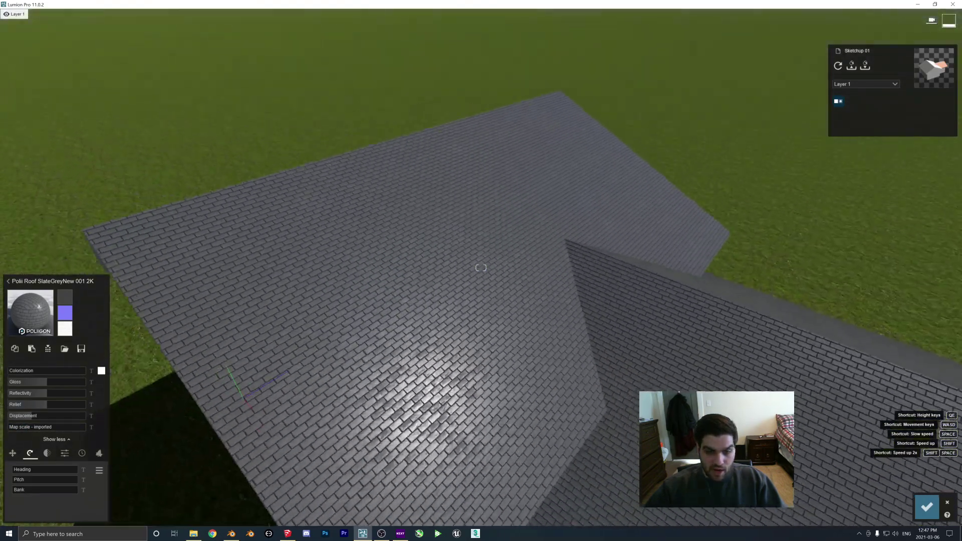
key(w)
key(s)
right_drag(474, 311, 608, 326)
scroll(608, 326, down, 8)
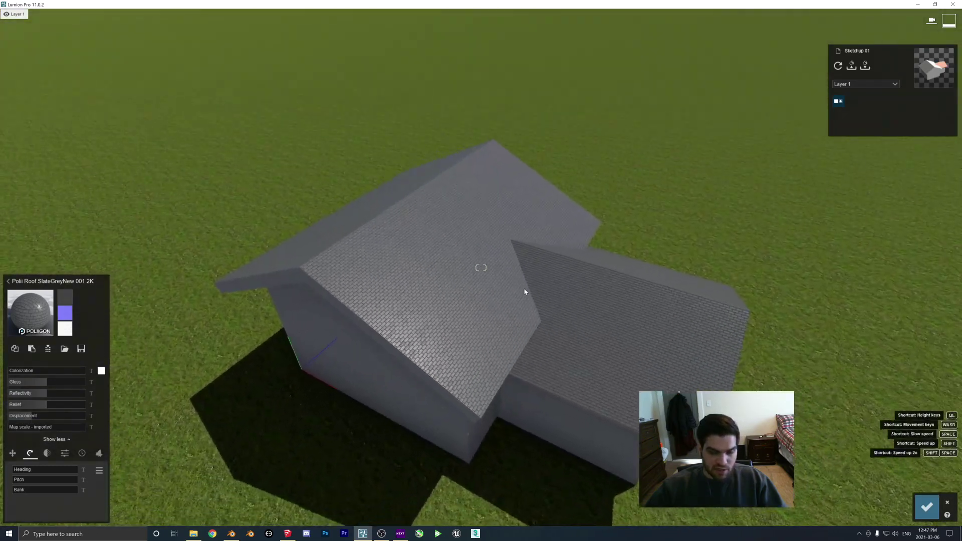
right_drag(623, 182, 633, 185)
scroll(505, 293, up, 4)
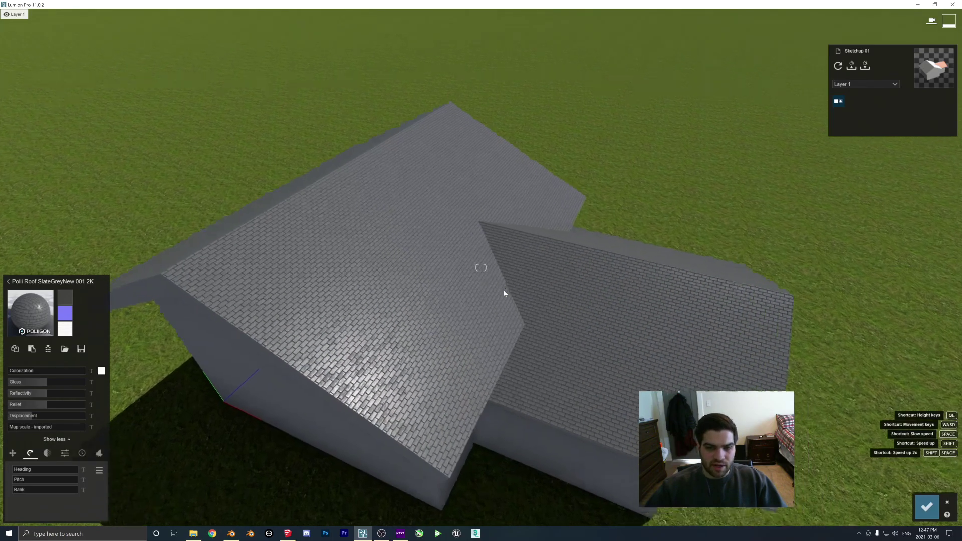
scroll(667, 155, down, 1)
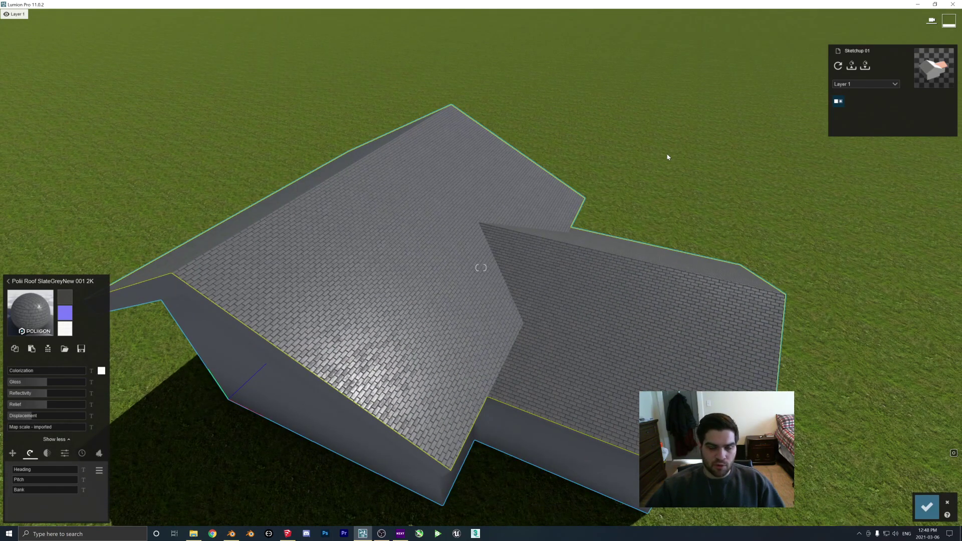
right_drag(646, 184, 649, 194)
scroll(599, 236, down, 2)
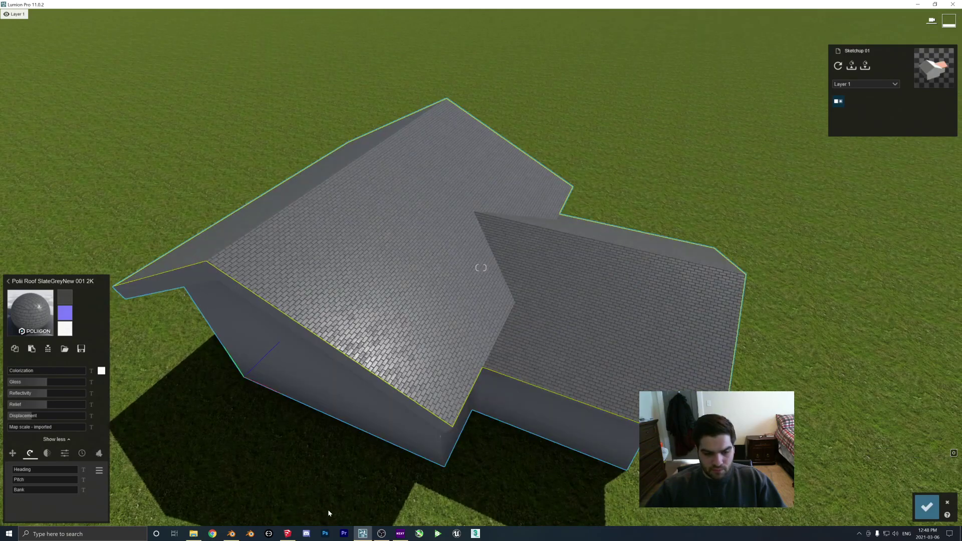
Switch to SketchUp, set the Roofing Scalloped Ornate texture width to 8', and save the model.
click(287, 534)
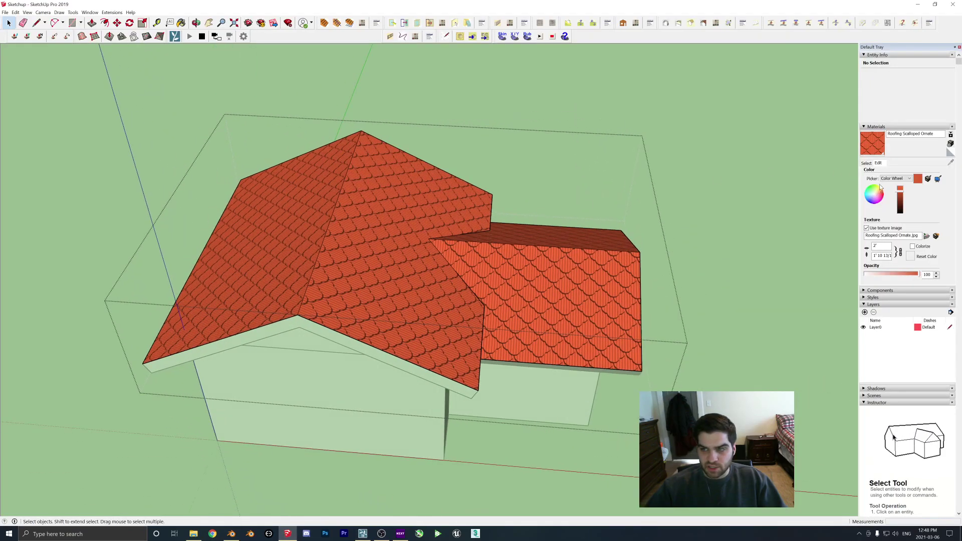
click(881, 164)
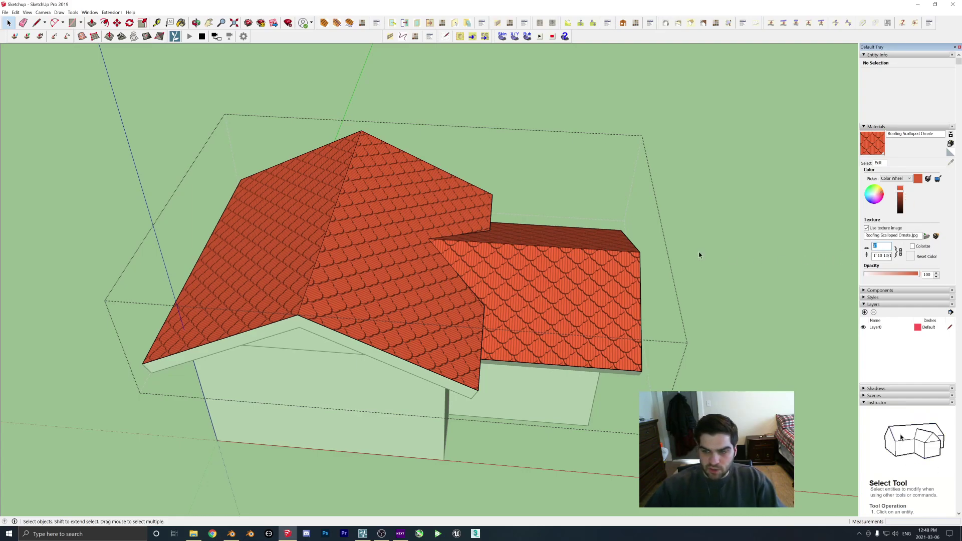
text(8')
key(Return)
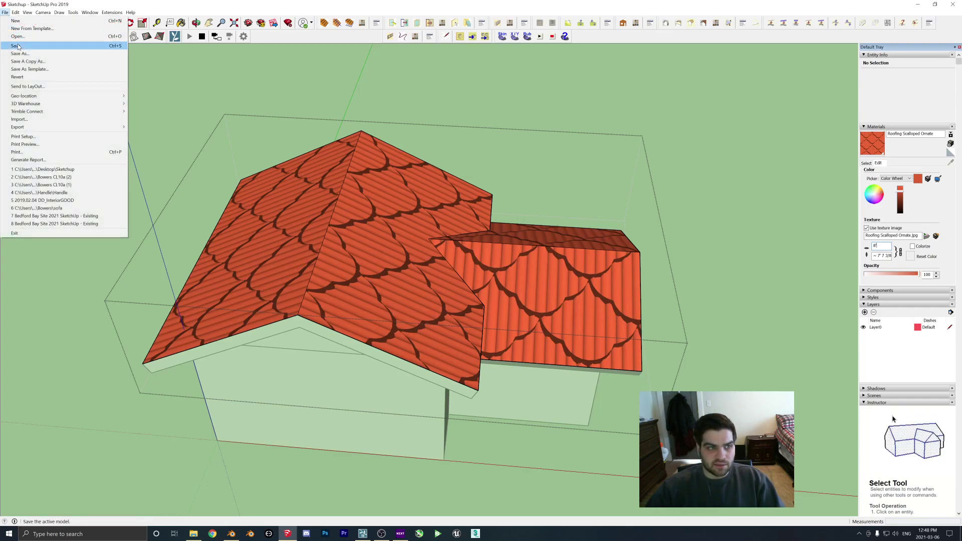
click(18, 46)
Switch to Lumion and compare the slate shingles' imported scale and direction across the roof with the SketchUp texture.
click(362, 536)
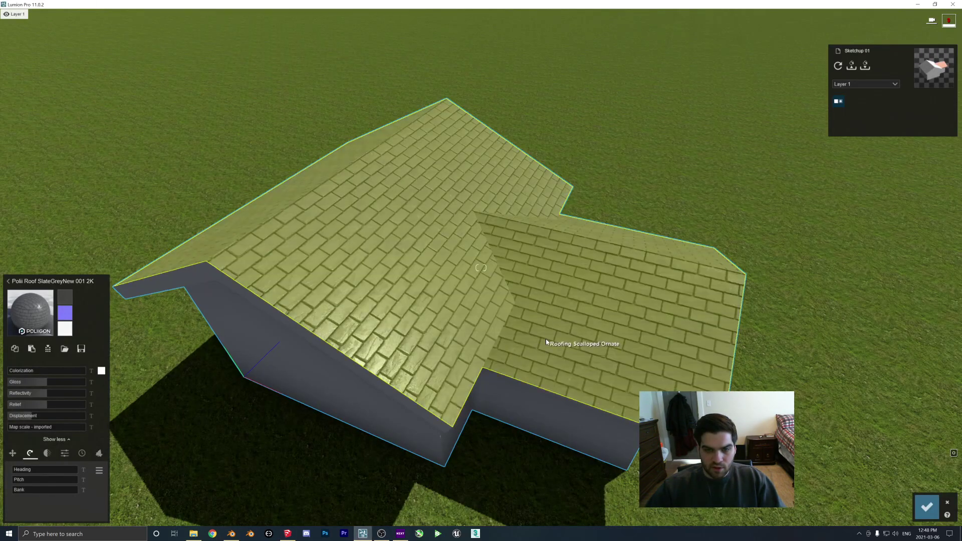
right_drag(546, 339, 496, 313)
key(w)
scroll(481, 267, down, 5)
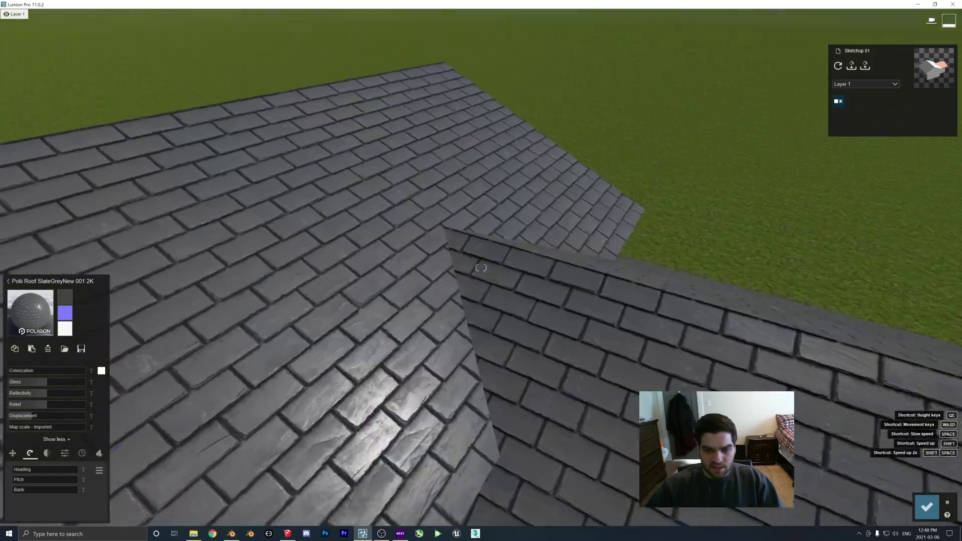
key(w)
right_drag(481, 267, 489, 347)
key(s)
key(w)
key(s)
right_drag(537, 315, 503, 344)
right_drag(559, 320, 584, 317)
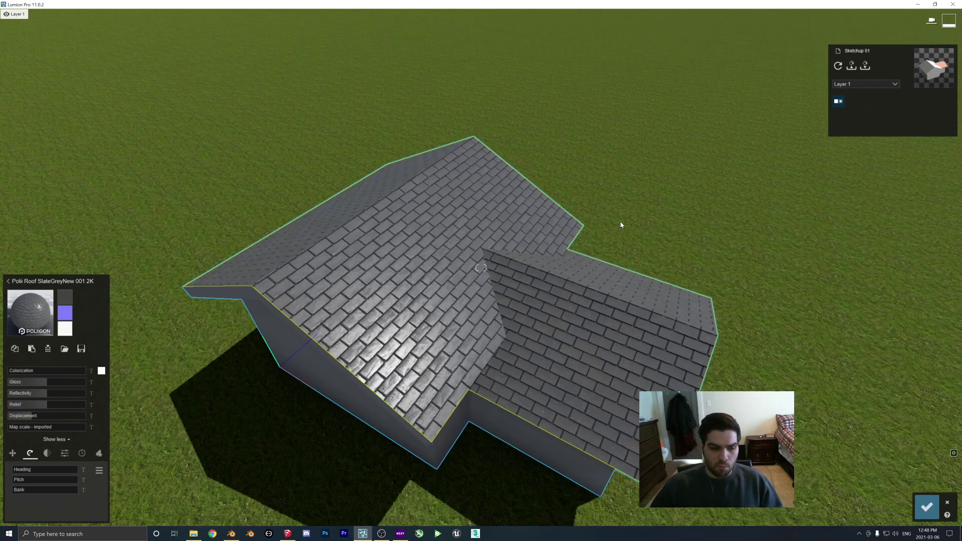
drag(24, 432, 8, 436)
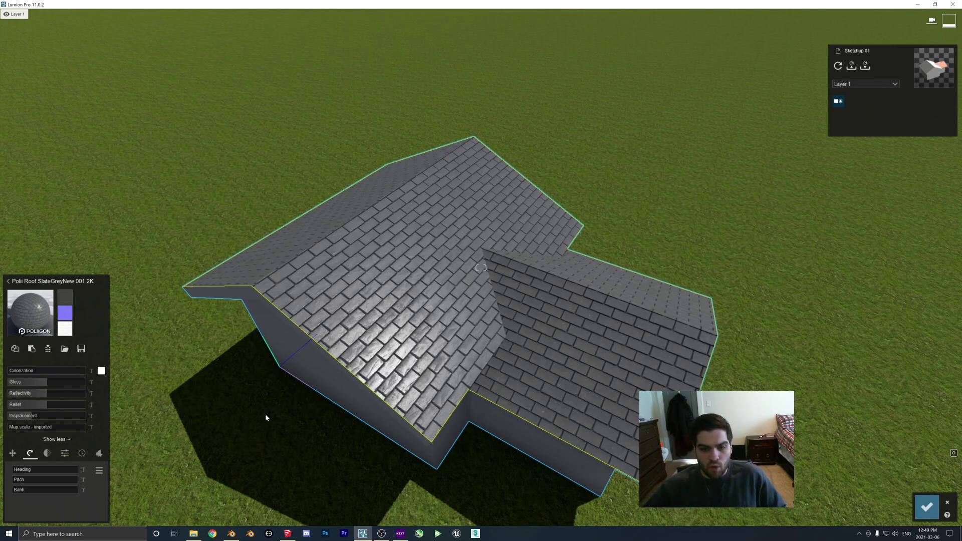
click(294, 535)
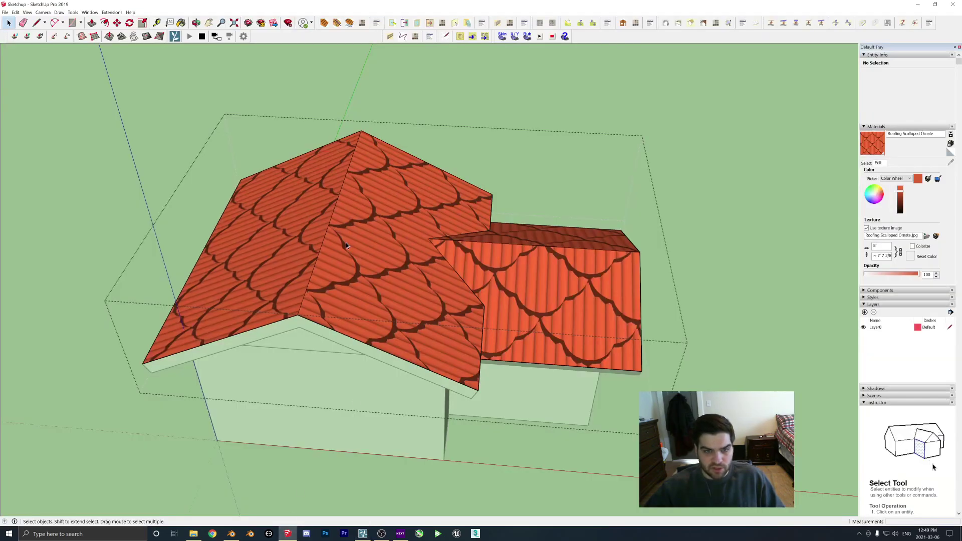
click(363, 533)
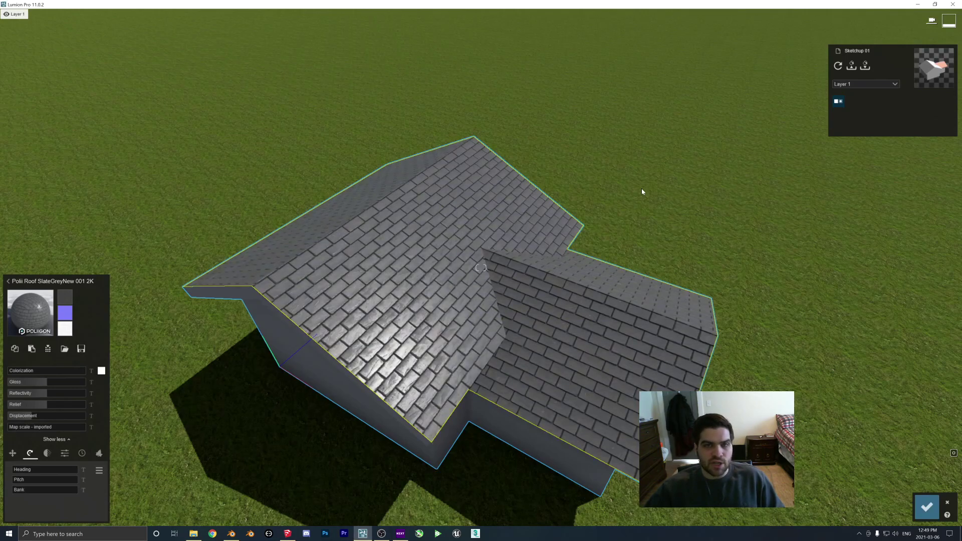
Switch to SketchUp and paint the side roof's front slope with the Roofing Scalloped material.
click(287, 534)
middle_drag(380, 301, 446, 246)
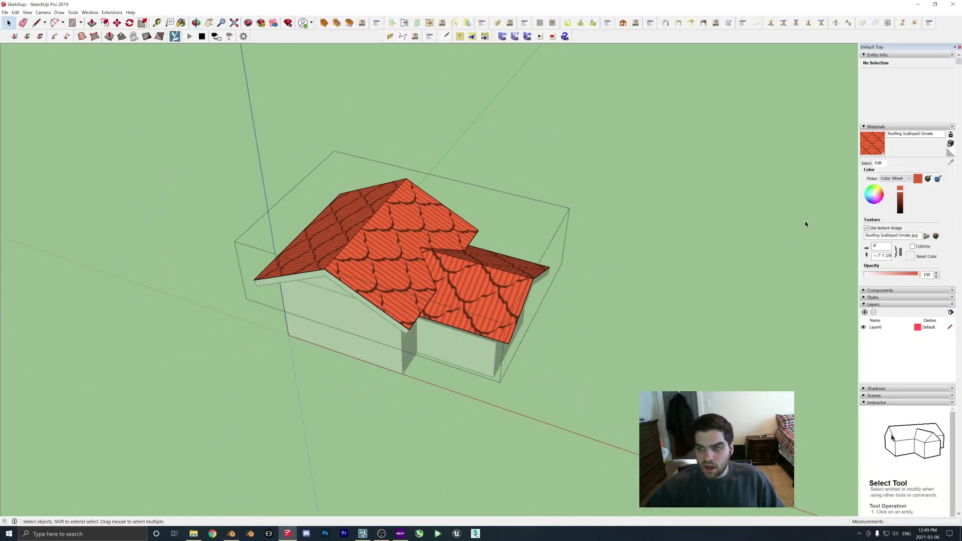
click(870, 164)
click(890, 189)
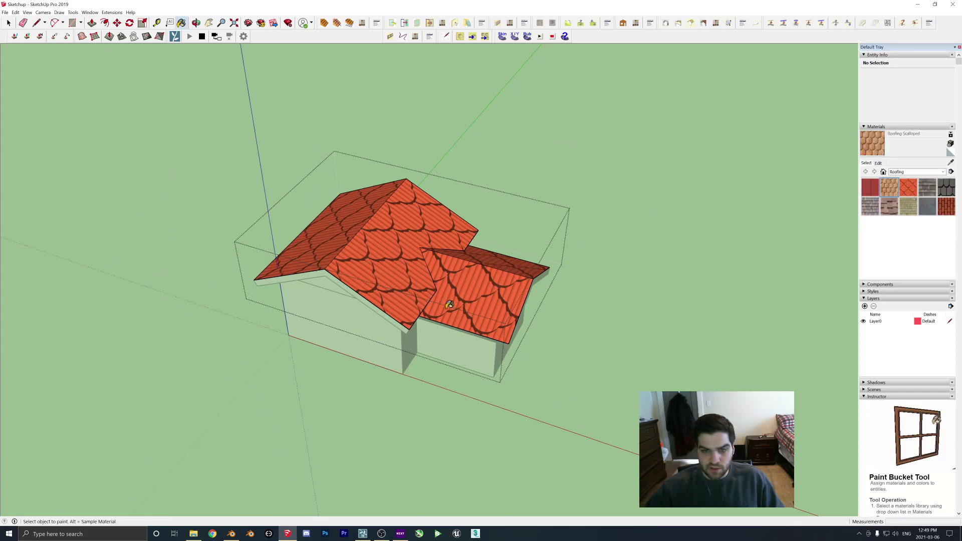
mouse_move(450, 304)
middle_down()
mouse_move(441, 300)
mouse_move(456, 294)
middle_up()
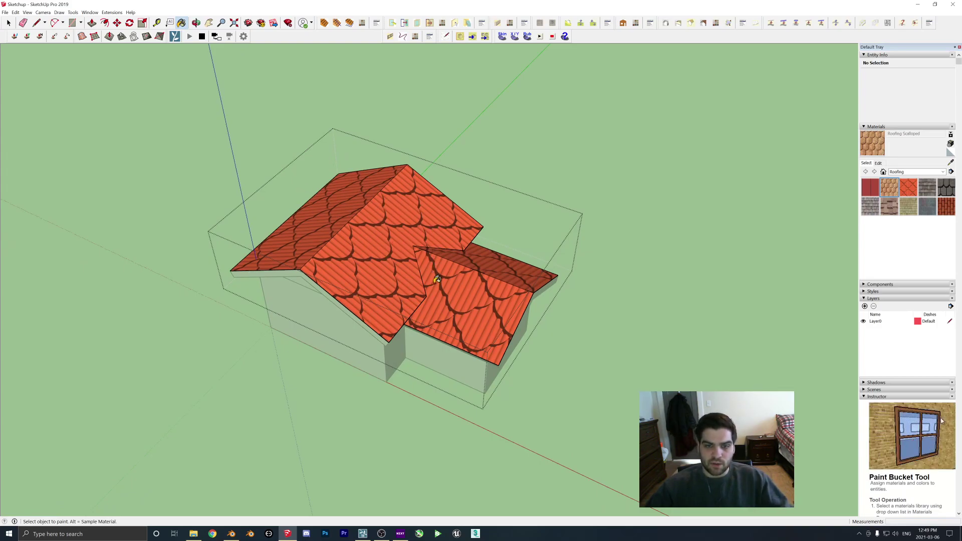
click(463, 293)
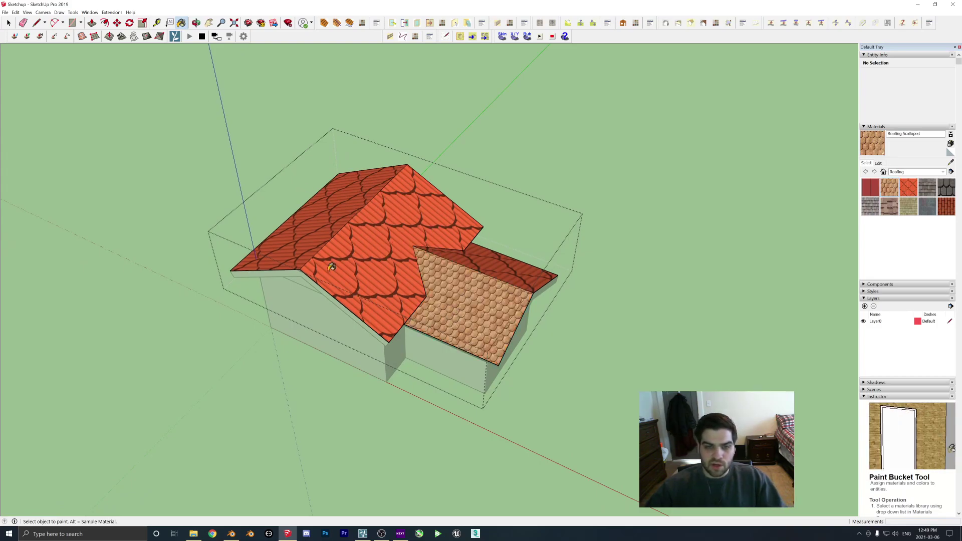
middle_drag(456, 301, 447, 276)
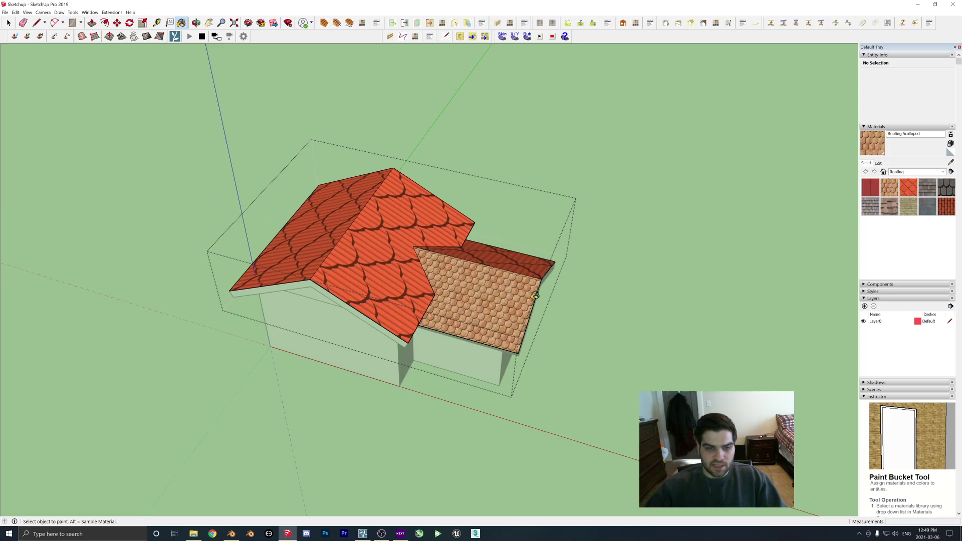
middle_drag(670, 278, 752, 250)
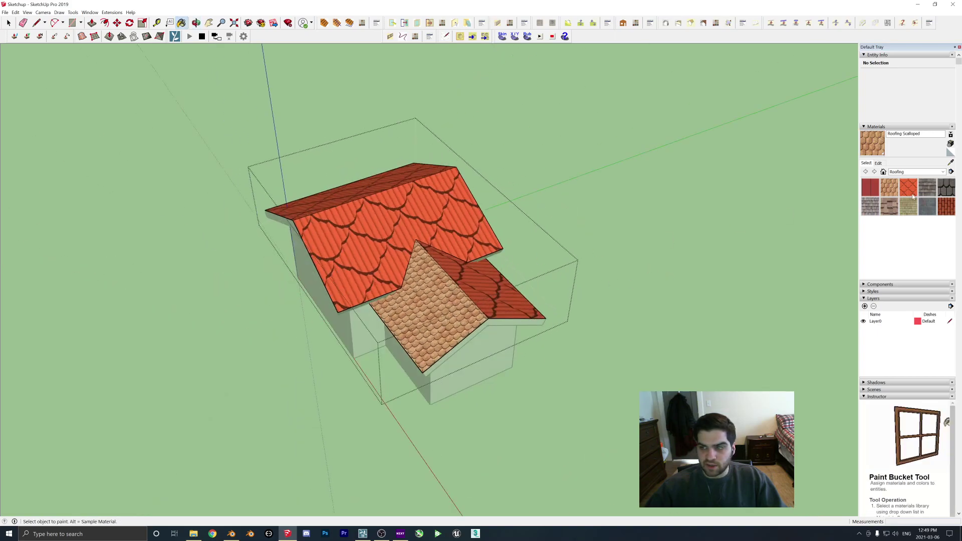
Create two copies of the scalloped material, painting one on the side roof's rear slope and one on the adjoining main slope.
click(950, 143)
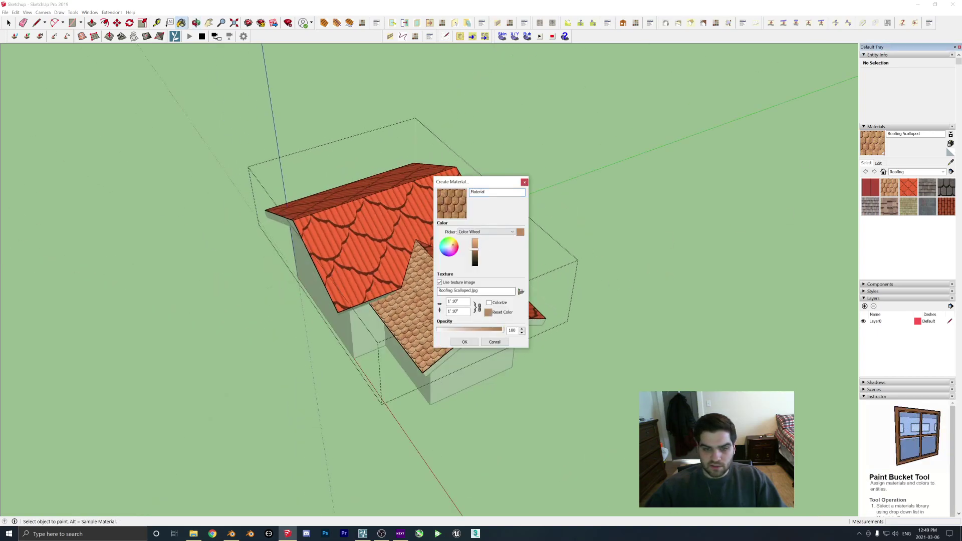
click(464, 342)
click(950, 143)
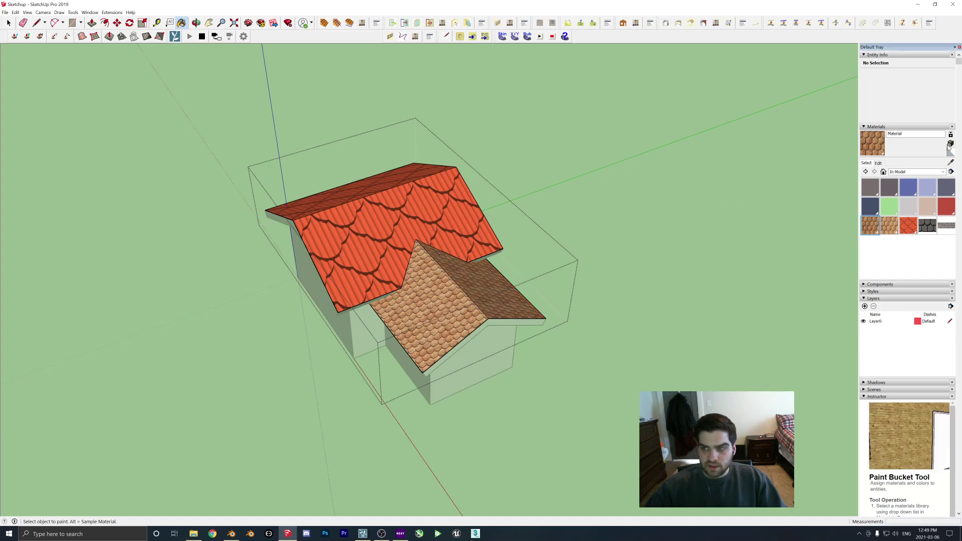
click(465, 342)
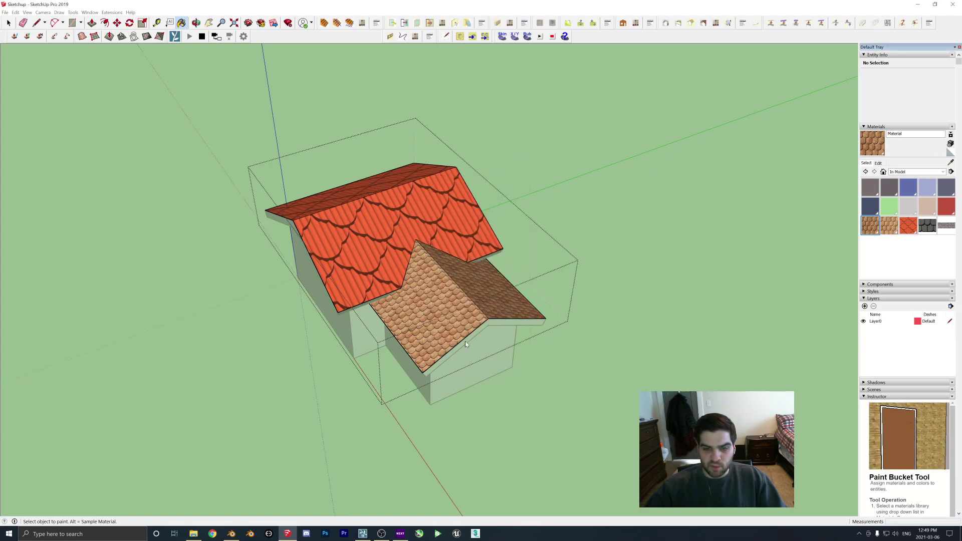
middle_drag(461, 337, 829, 197)
Create another copy of the scalloped material for the remaining main roof slope and save the model.
click(950, 143)
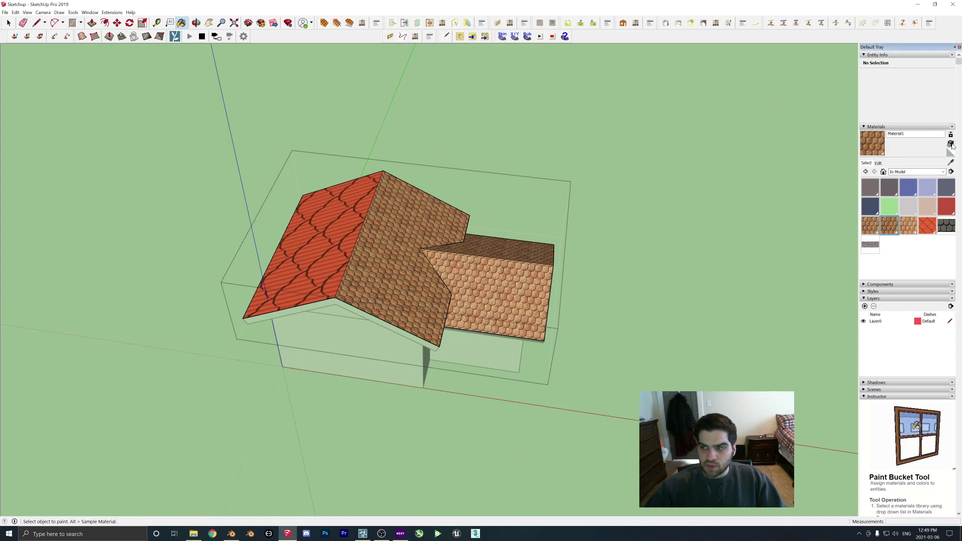
drag(478, 255, 477, 257)
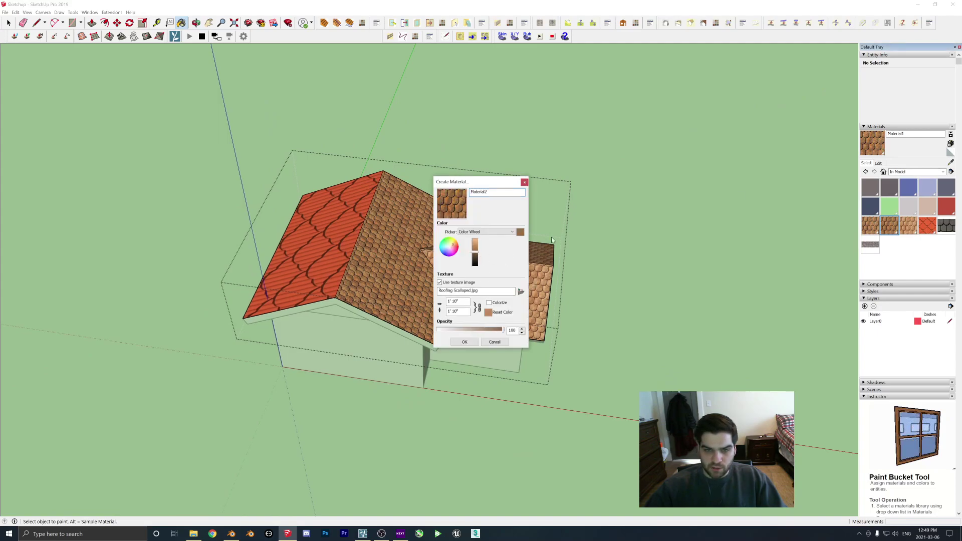
click(465, 342)
mouse_move(394, 291)
middle_down()
mouse_move(389, 278)
mouse_move(388, 288)
middle_up()
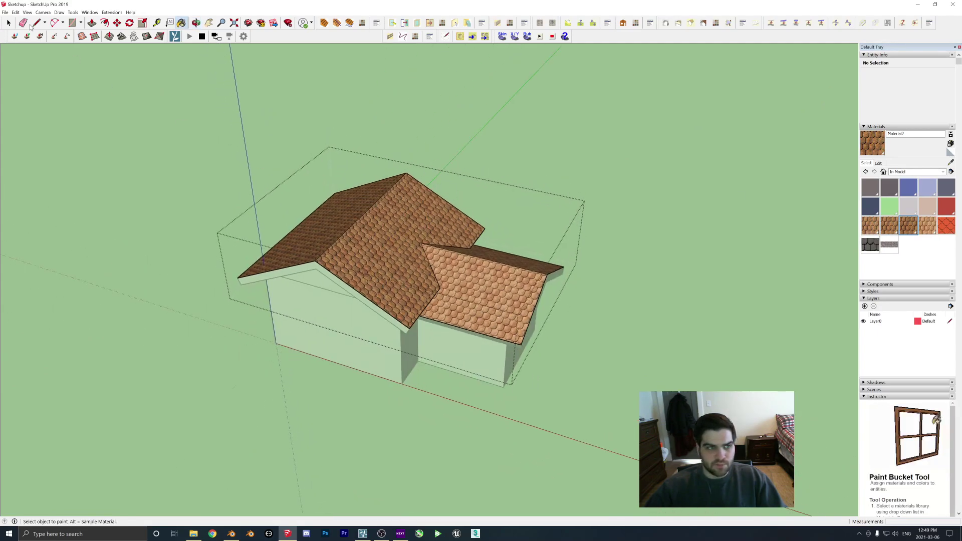
click(5, 12)
click(17, 46)
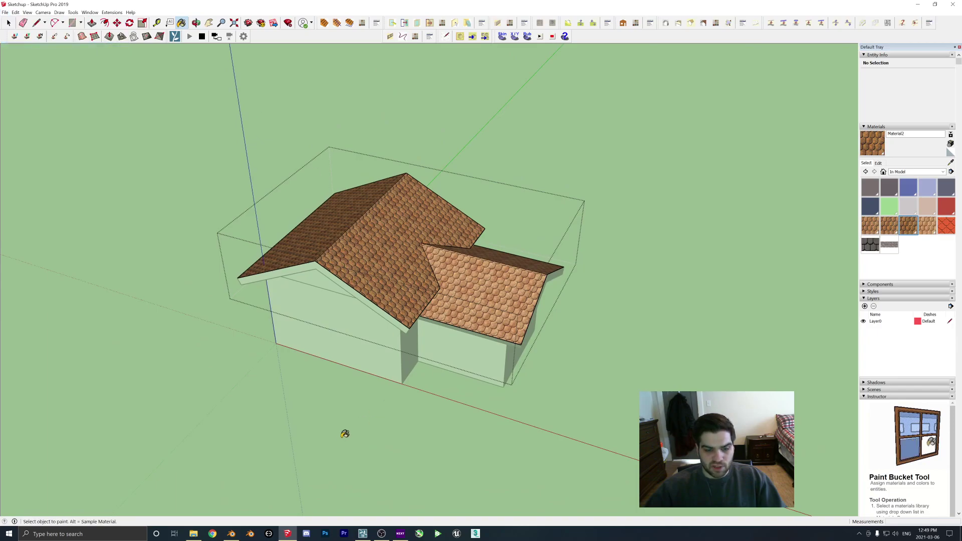
Switch to Lumion and apply Polii Roof SlateGreyNew 001 2K to the main slope adjoining the side roof, with a map scale of 2.7.
click(361, 534)
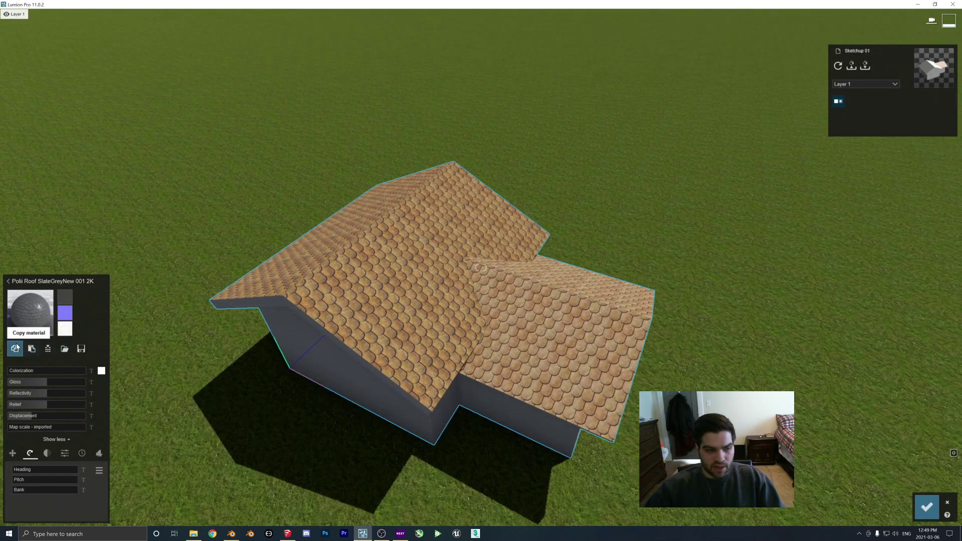
click(44, 315)
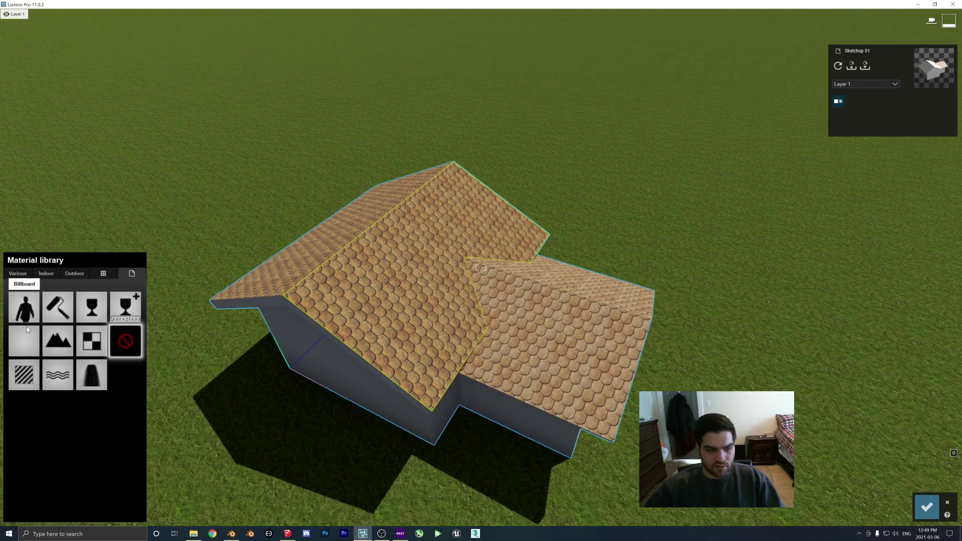
click(20, 383)
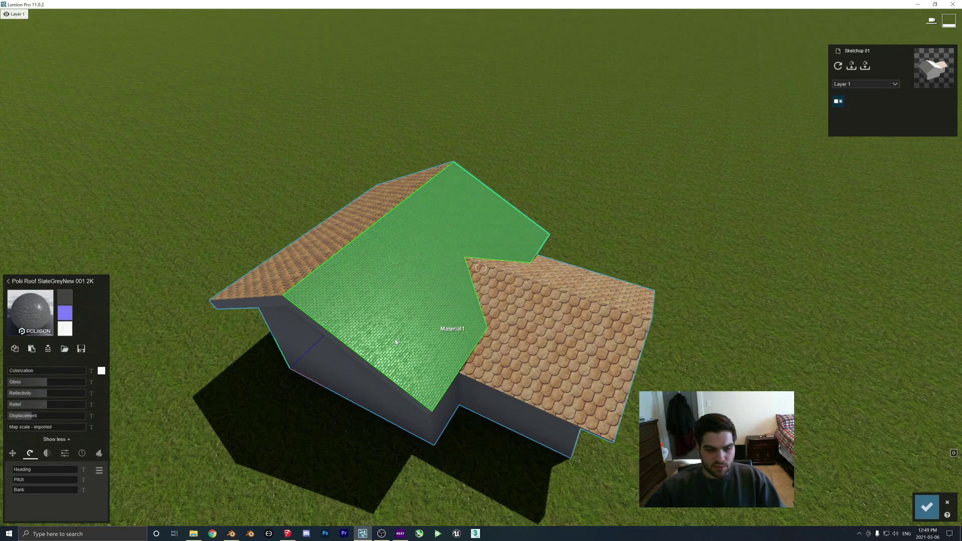
click(14, 428)
drag(21, 430, 28, 431)
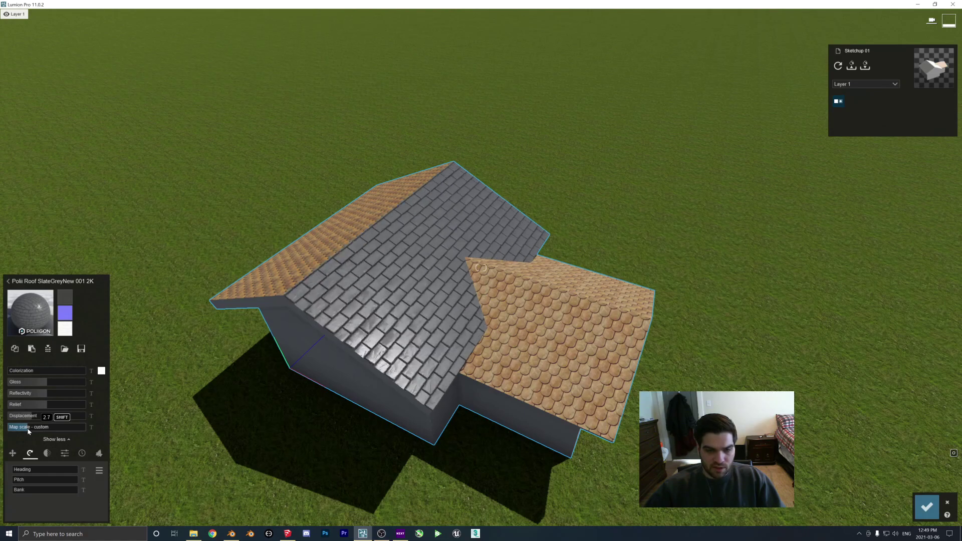
scroll(448, 306, up, 3)
scroll(448, 307, down, 4)
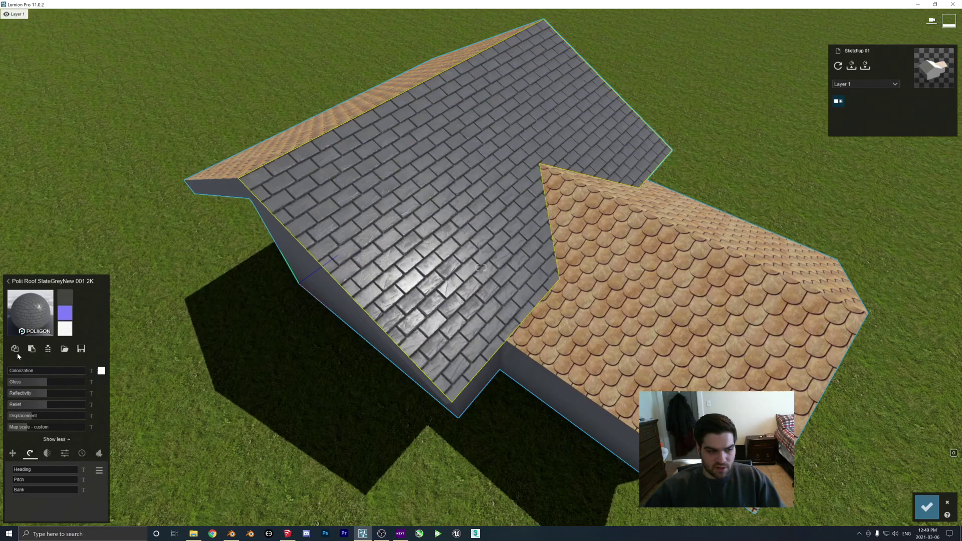
Copy the slate roofing from the main slope onto the side roof's front slope and rotate its heading so the shingle rows follow the eave.
click(16, 351)
click(566, 322)
click(29, 381)
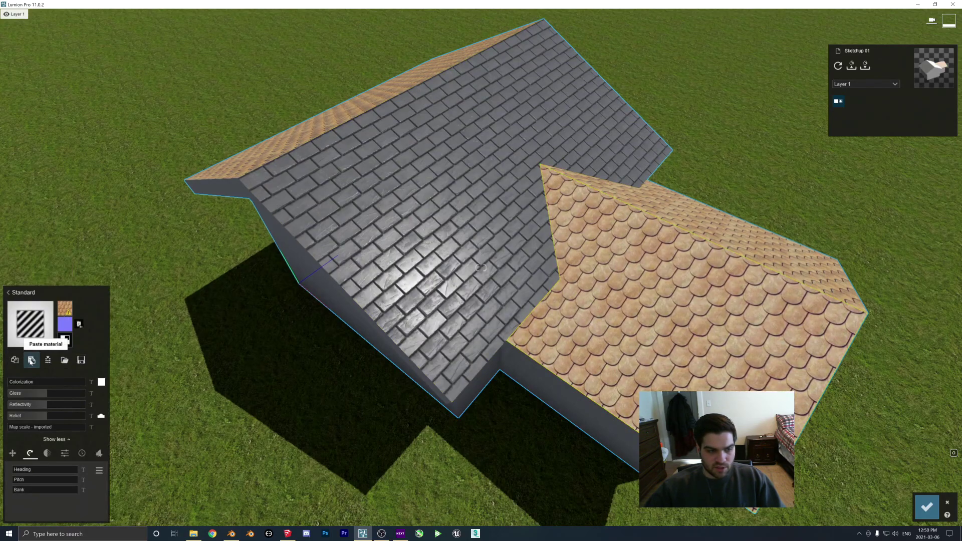
click(37, 361)
right_drag(38, 363, 110, 371)
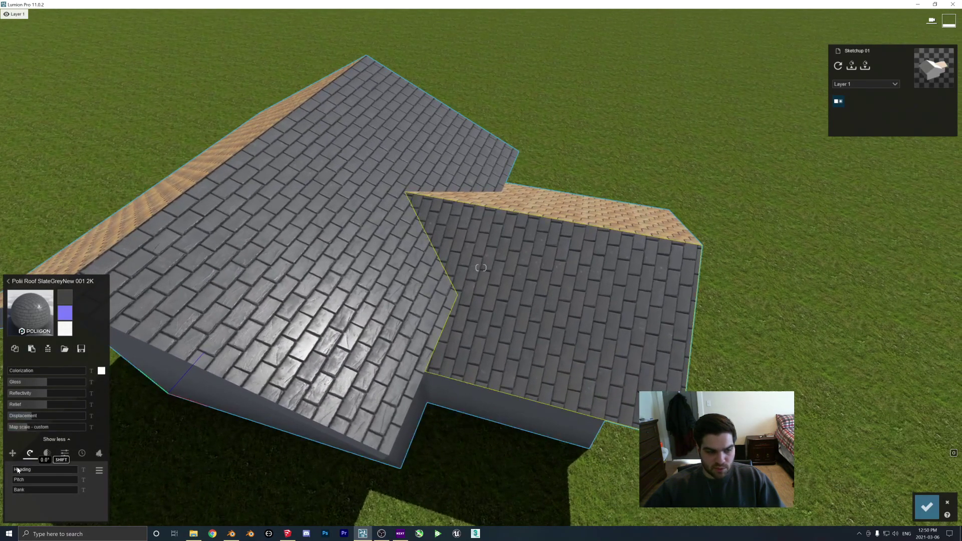
drag(16, 471, 28, 471)
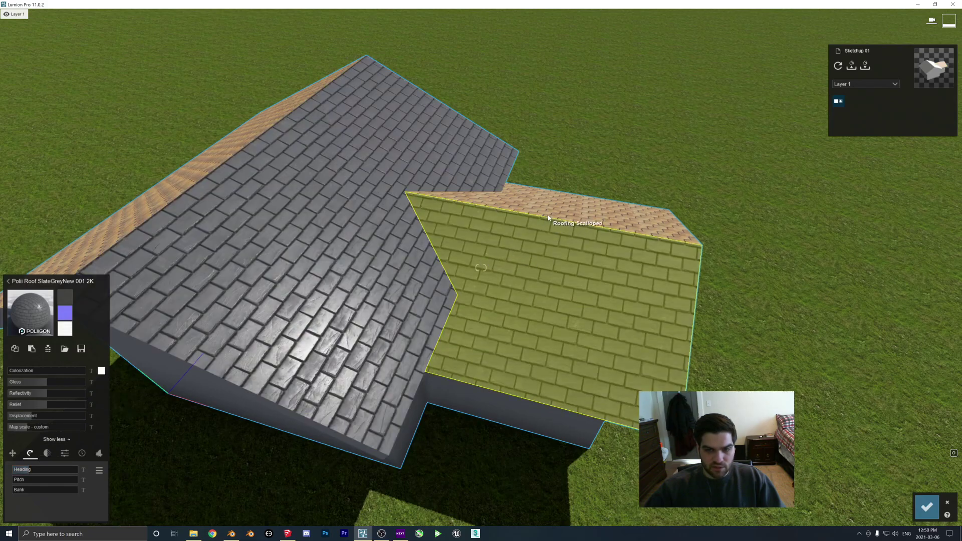
Paste the slate roofing onto the side roof's rear slope and set its heading to 270°.
click(622, 209)
click(29, 379)
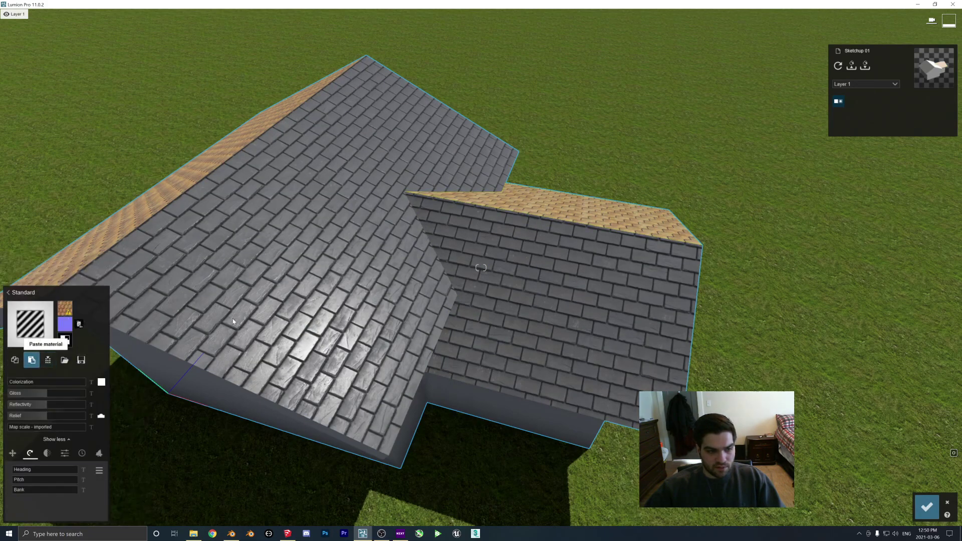
click(34, 361)
key(w)
mouse_move(555, 221)
right_down()
mouse_move(601, 175)
mouse_move(560, 224)
right_up()
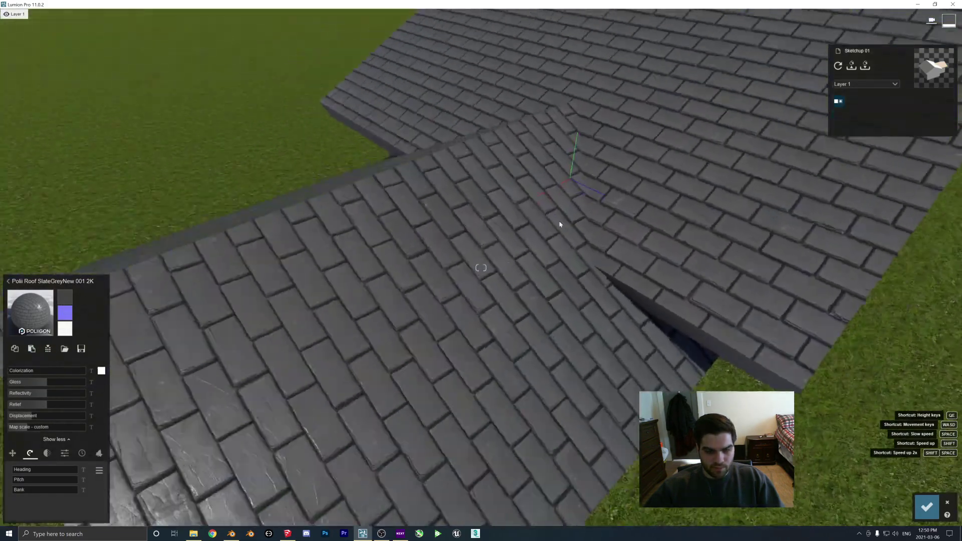
key(s)
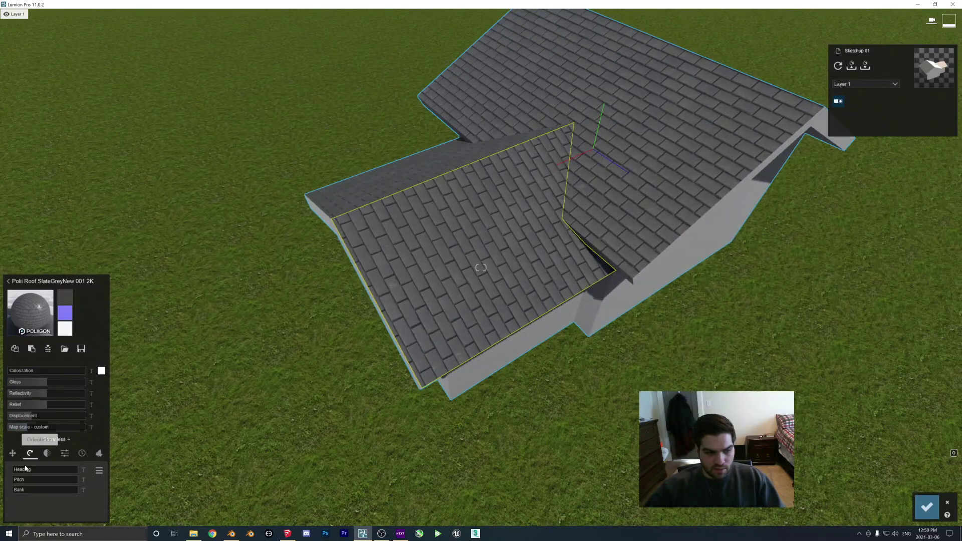
drag(23, 473, 64, 472)
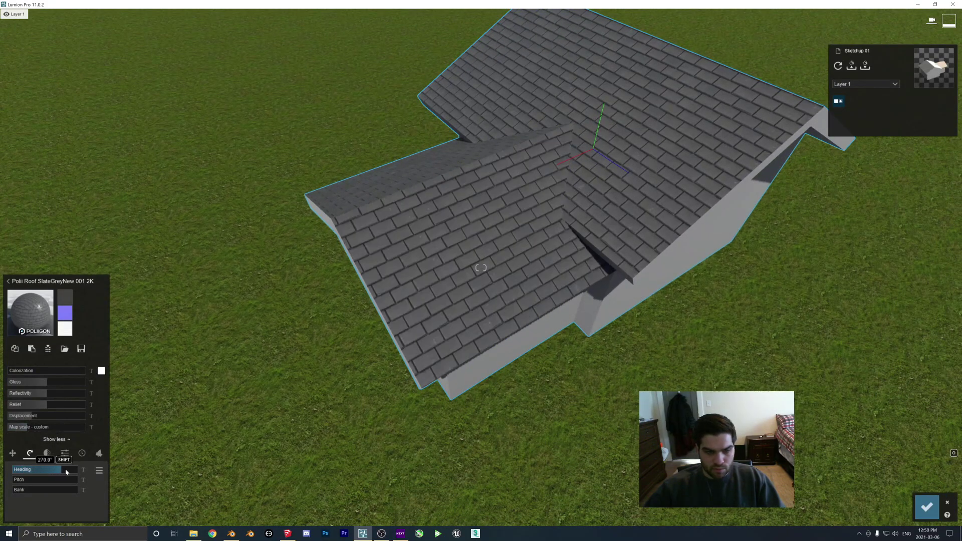
Paste the slate roofing onto the remaining scalloped main slope and rotate its heading so the shingle rows run parallel to the ridge.
right_drag(165, 401, 321, 335)
right_drag(401, 265, 344, 320)
key(s)
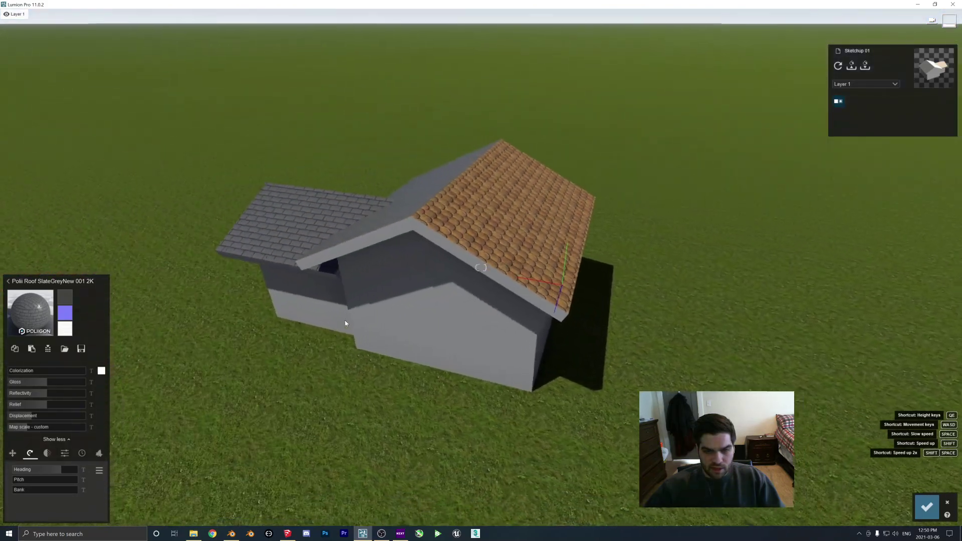
click(517, 217)
click(23, 374)
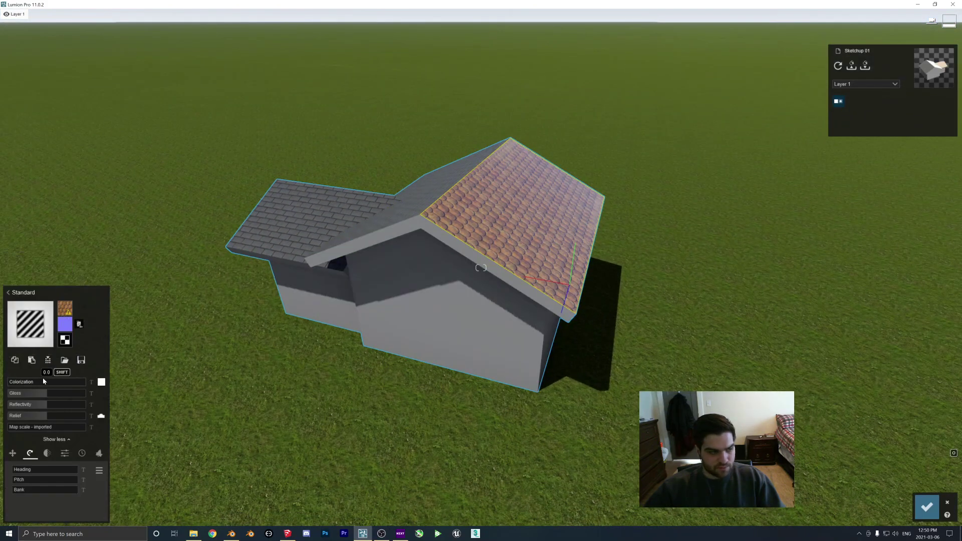
click(37, 363)
right_drag(451, 321, 494, 279)
key(w)
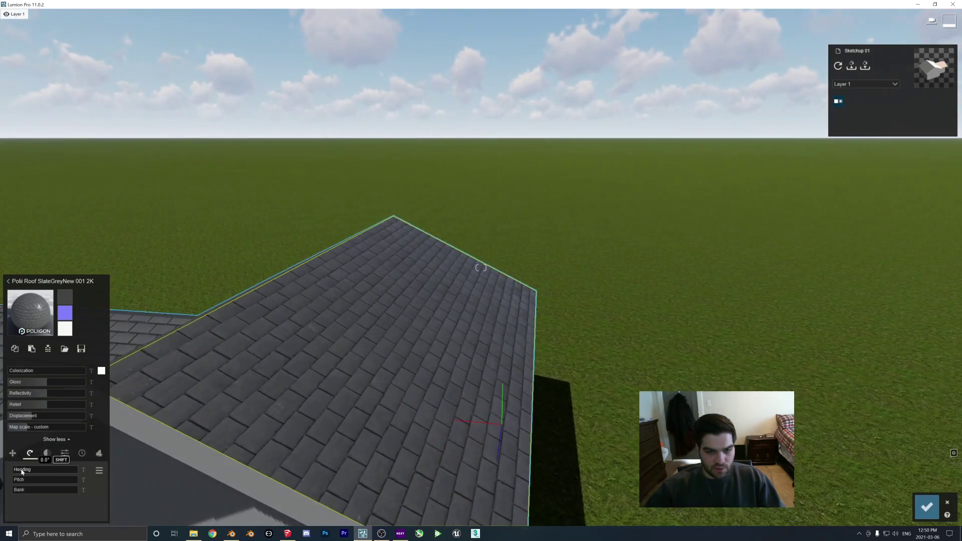
drag(22, 472, 46, 471)
right_drag(225, 391, 248, 341)
key(w)
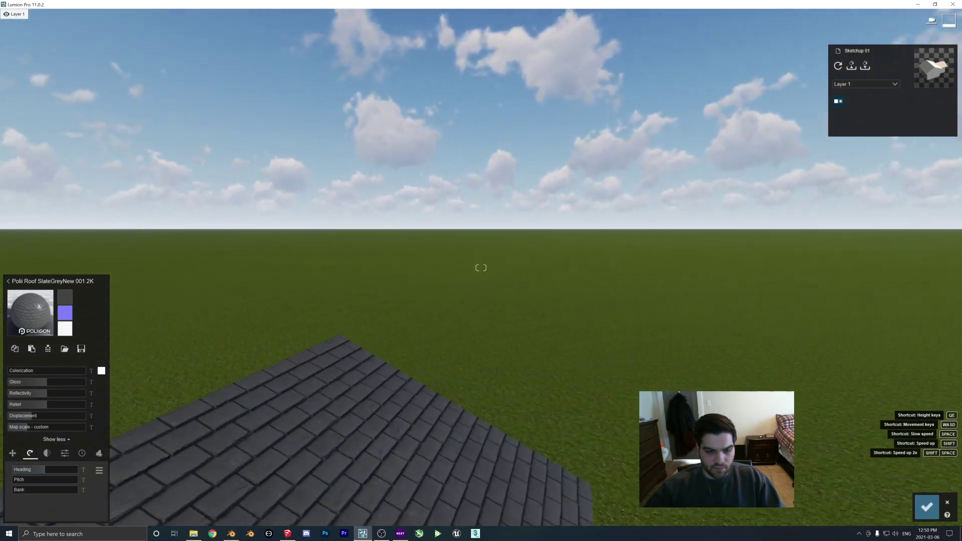
key(s)
right_drag(400, 211, 420, 305)
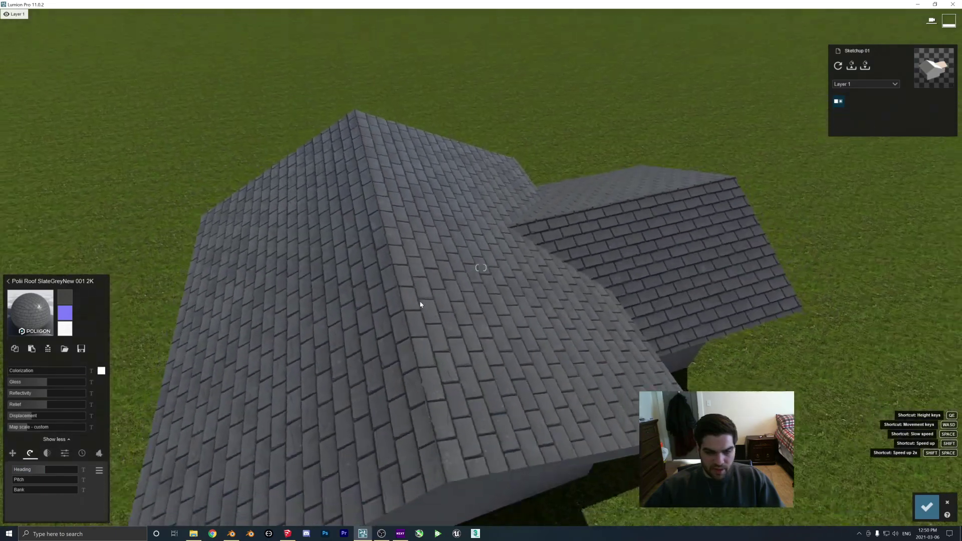
key(s)
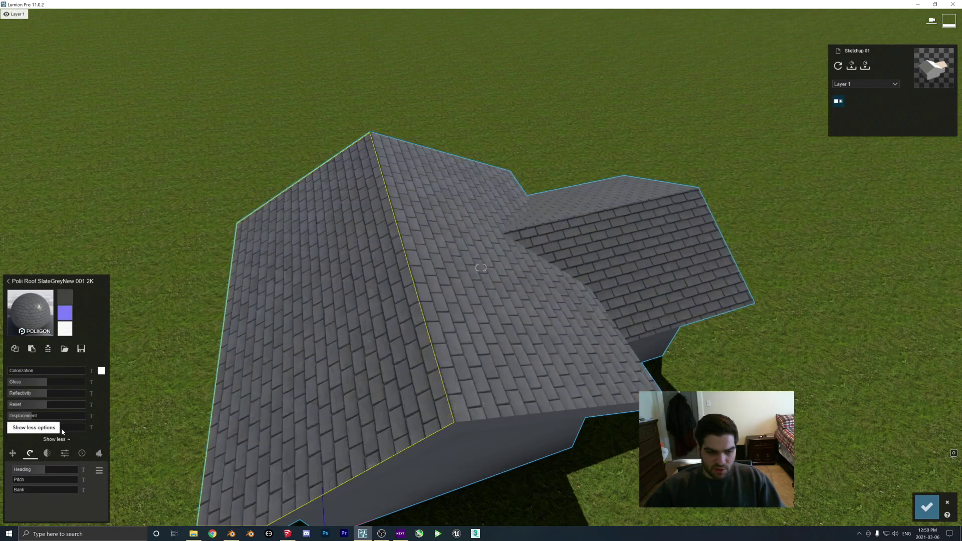
Set the slate material's map scale to 3 on both main roof slopes.
click(91, 429)
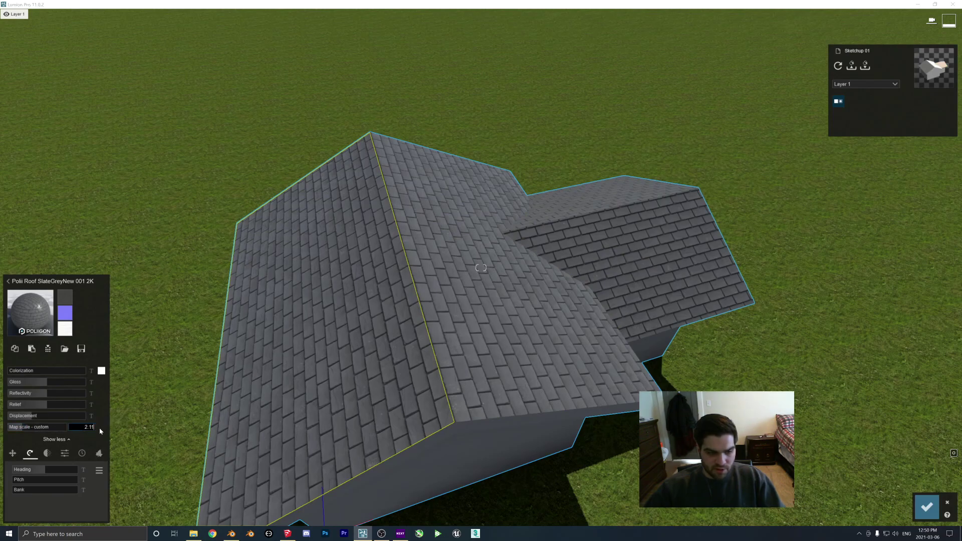
text(3)
key(Return)
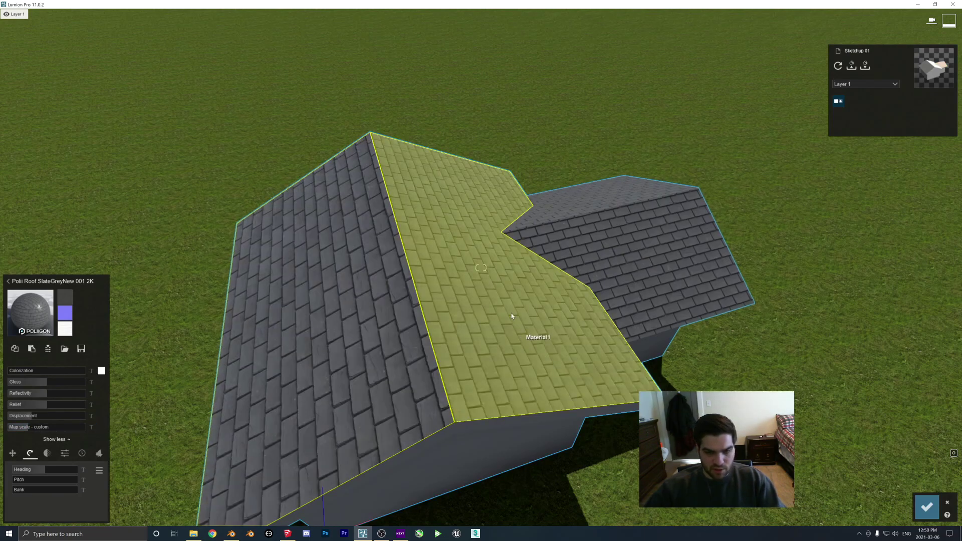
click(92, 427)
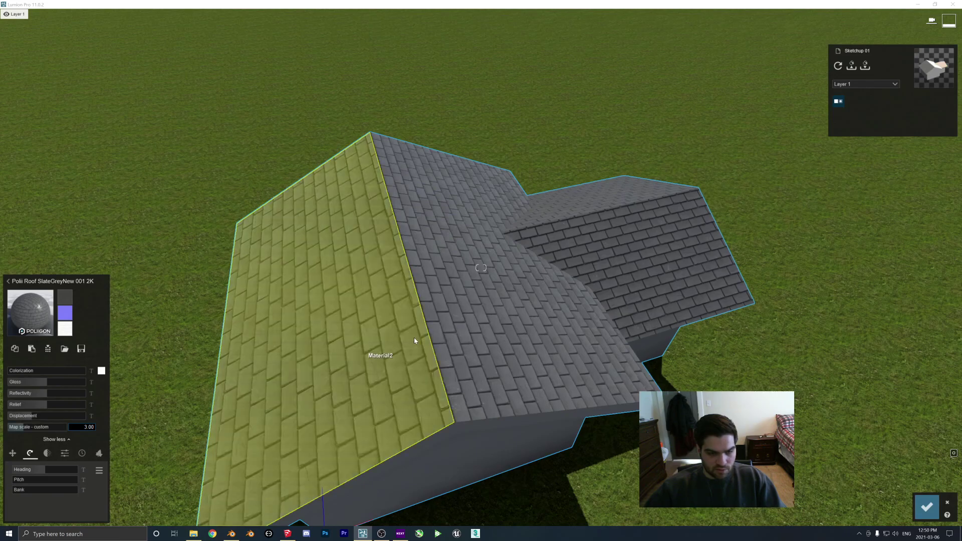
click(494, 311)
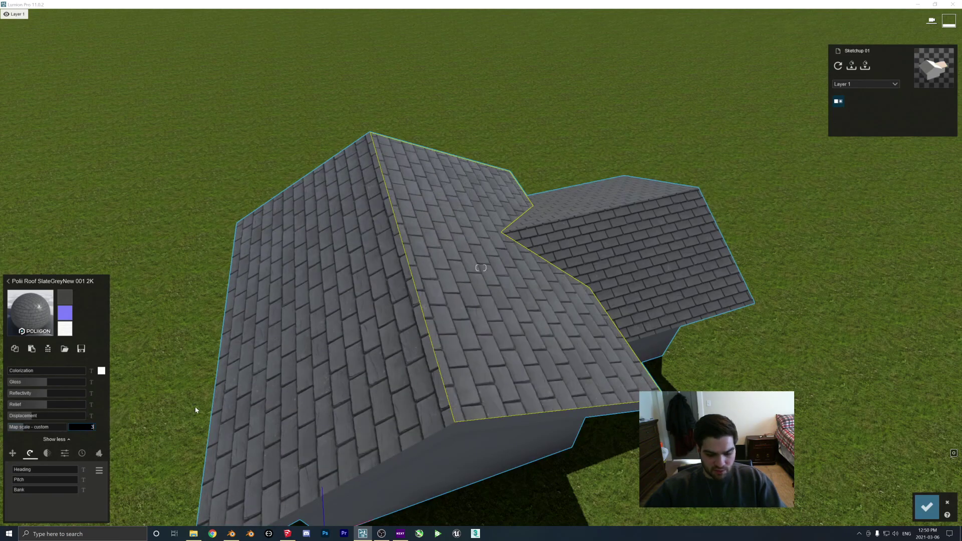
Set the slate material's map scale to 3 on the side roof's front and rear slopes.
click(606, 261)
click(91, 427)
text(3)
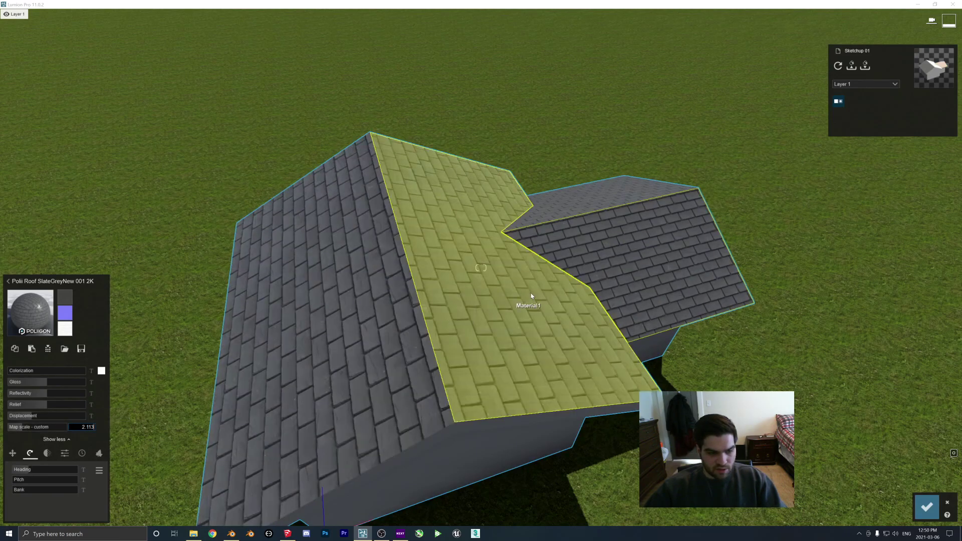
click(564, 200)
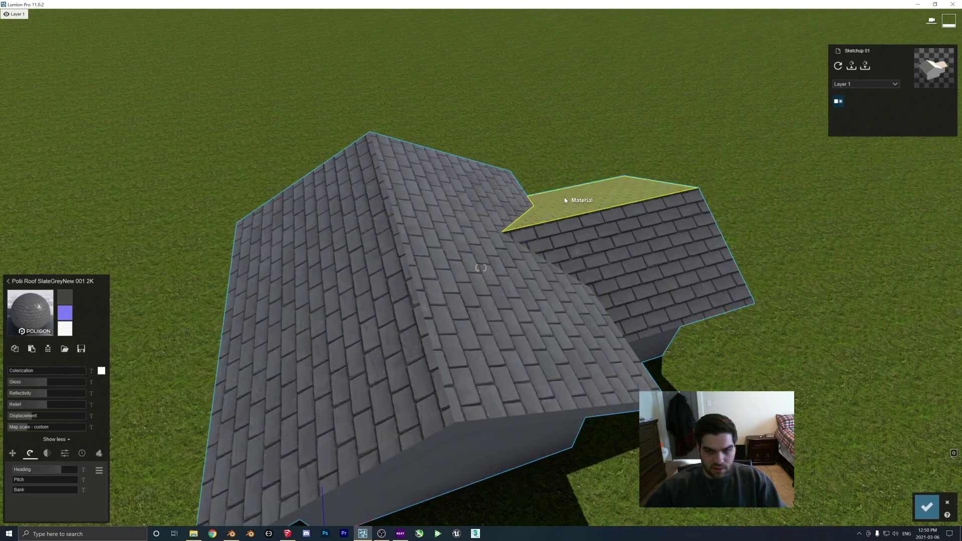
click(91, 426)
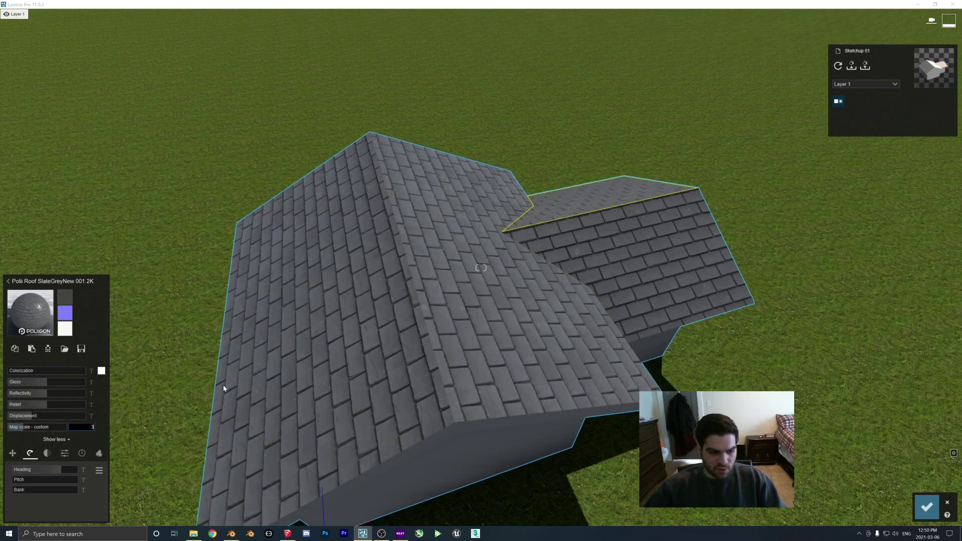
scroll(504, 300, down, 5)
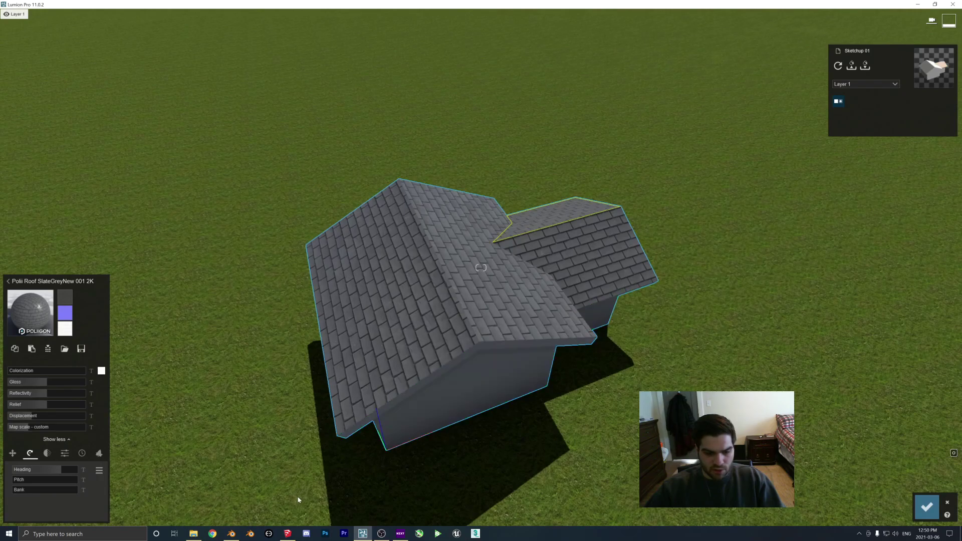
Switch to SketchUp, save the house model and close the program.
click(287, 533)
click(5, 12)
click(15, 46)
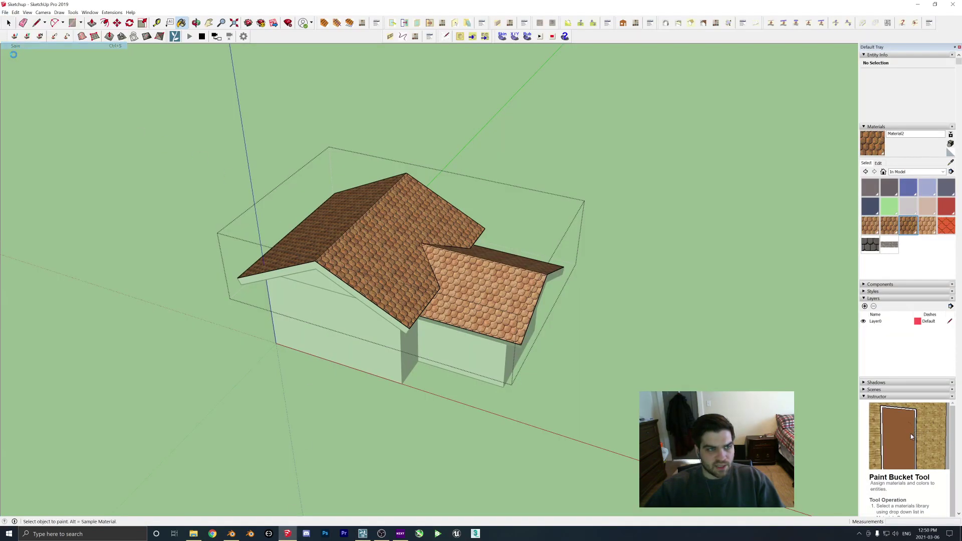
click(954, 4)
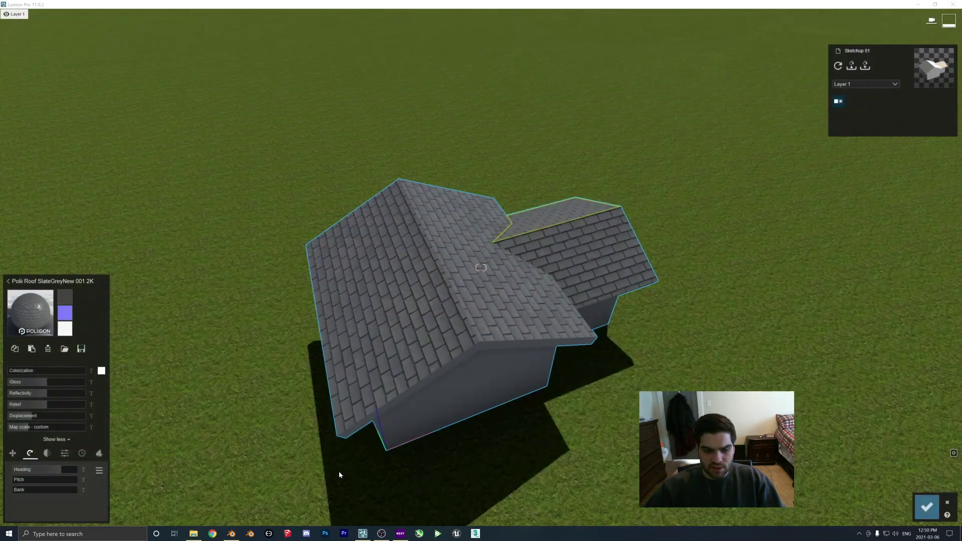
Switch to Blender and delete the default cube from the scene.
click(240, 535)
click(390, 236)
key(Delete)
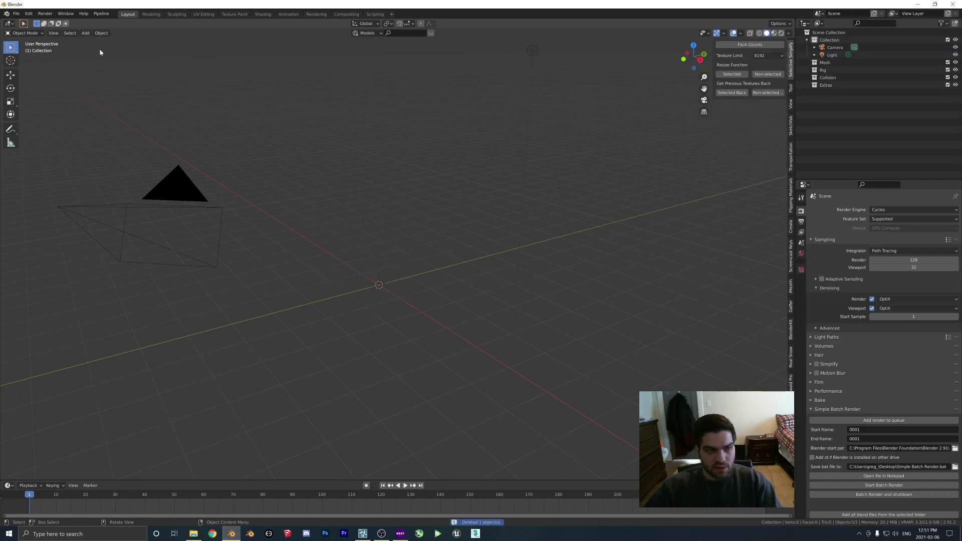
Import Sketchup.skp from the Desktop folder as a SketchUp scene.
click(17, 15)
mouse_move(35, 116)
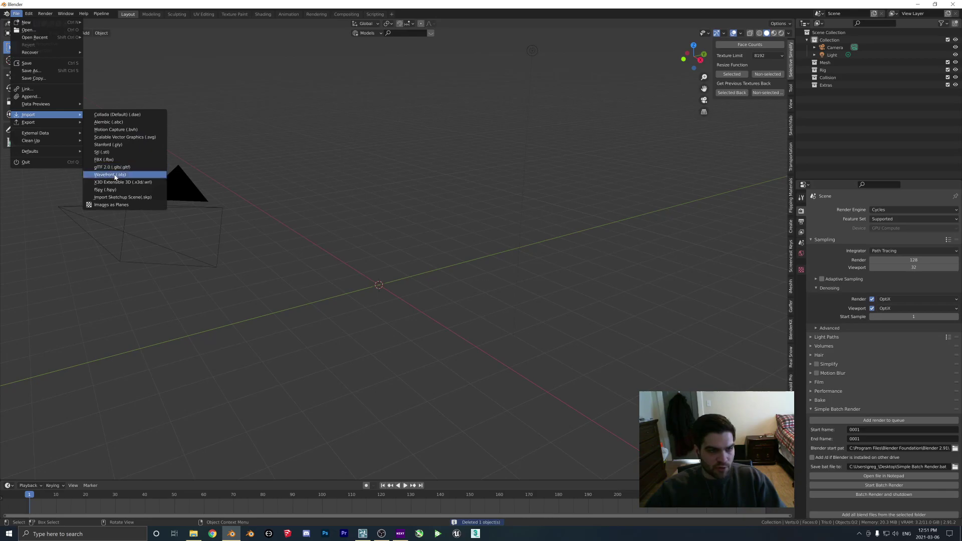
click(121, 197)
click(311, 229)
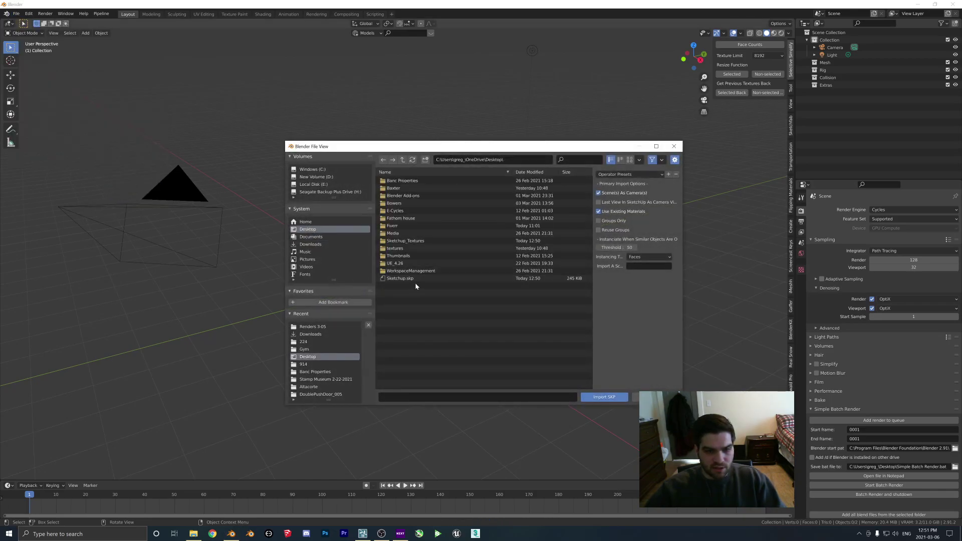
double_click(411, 278)
Display the imported house in material preview shading and select the roof object.
mouse_move(392, 217)
middle_down()
mouse_move(457, 186)
mouse_move(456, 293)
middle_up()
key(z)
click(446, 226)
scroll(407, 281, up, 4)
shift+click(380, 272)
middle_drag(380, 272, 425, 240)
Remove the roof object's other material slots, keeping only the scalloped material *1.
click(801, 330)
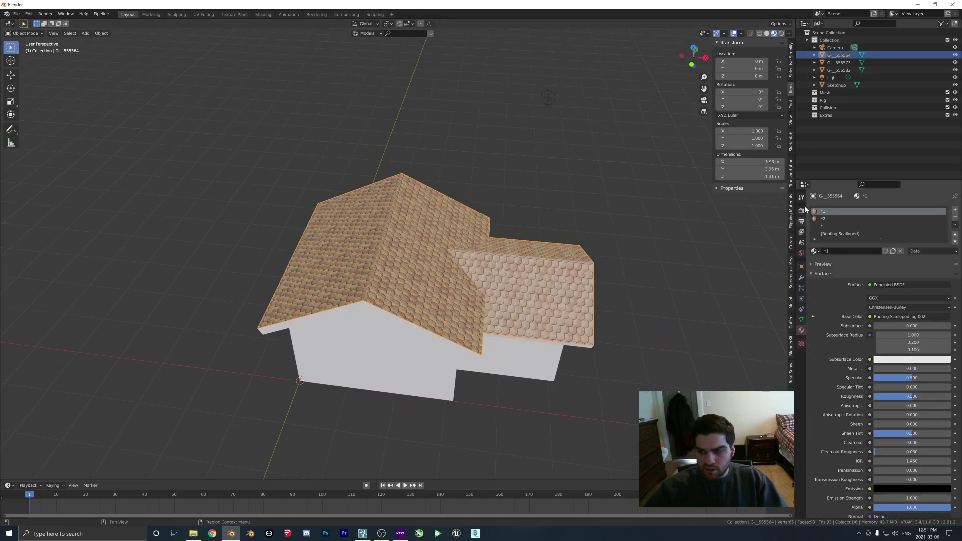
click(827, 220)
click(956, 218)
click(955, 217)
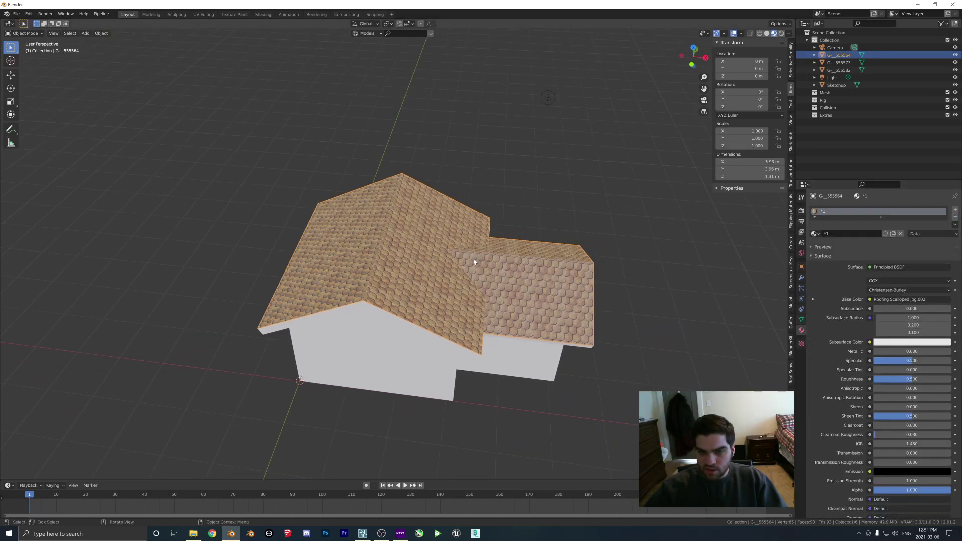
middle_drag(469, 260, 495, 274)
scroll(495, 275, up, 5)
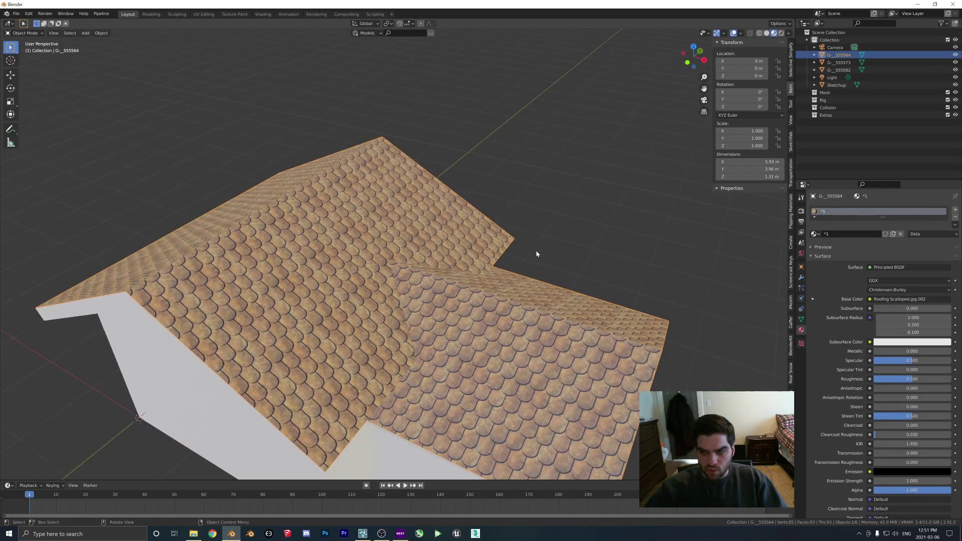
Remove the Roofing Scalloped texture from the roof material's base color, and undo the removal.
click(908, 297)
click(892, 316)
scroll(469, 265, down, 4)
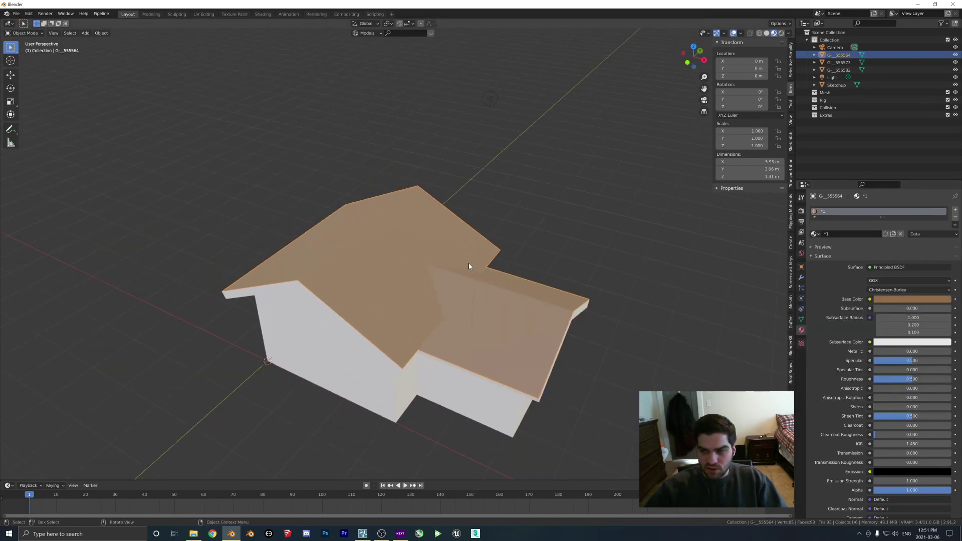
key(ctrl+z)
scroll(468, 260, up, 5)
scroll(460, 293, down, 2)
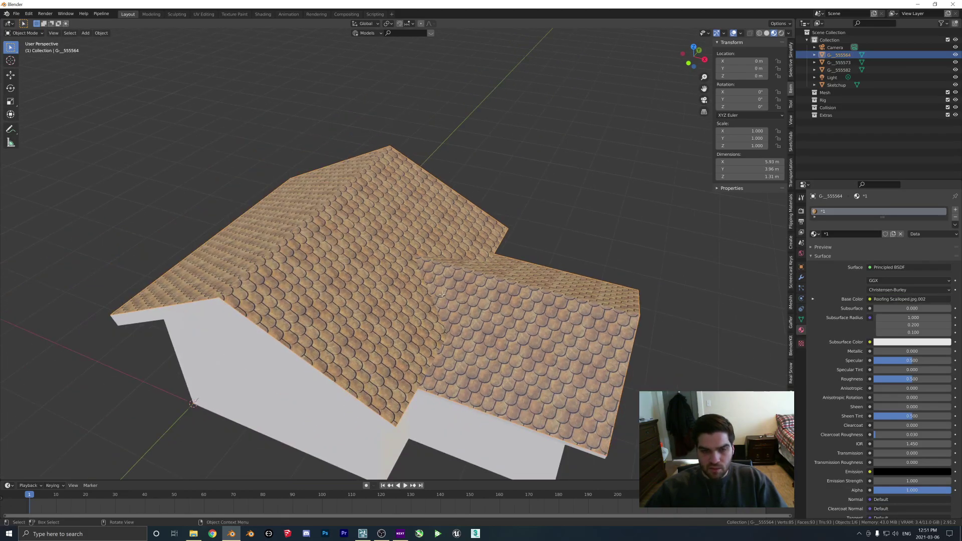
Enter edit mode on the roof and convert its triangles with Tris to Quads.
key(Tab)
middle_drag(442, 294, 422, 272)
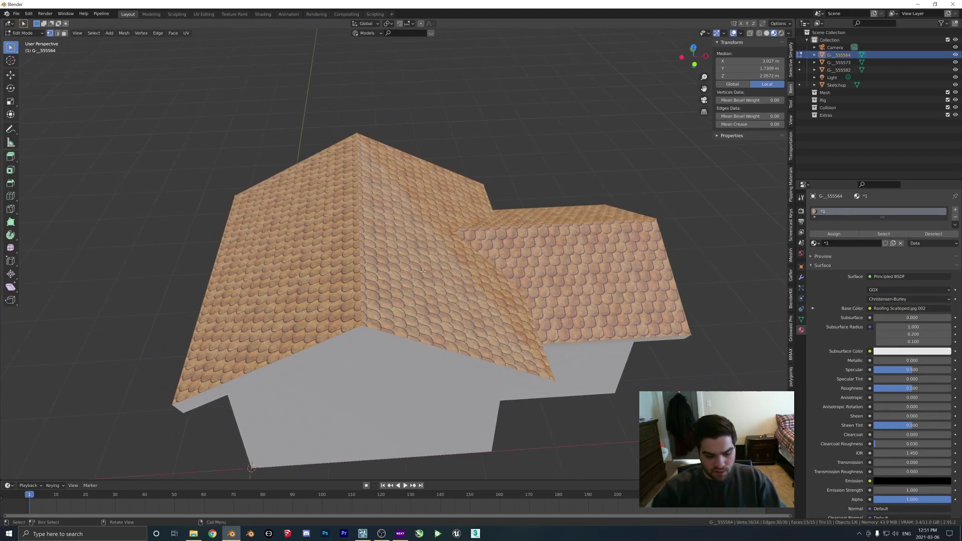
key(F3)
text(tris to quads)
key(Return)
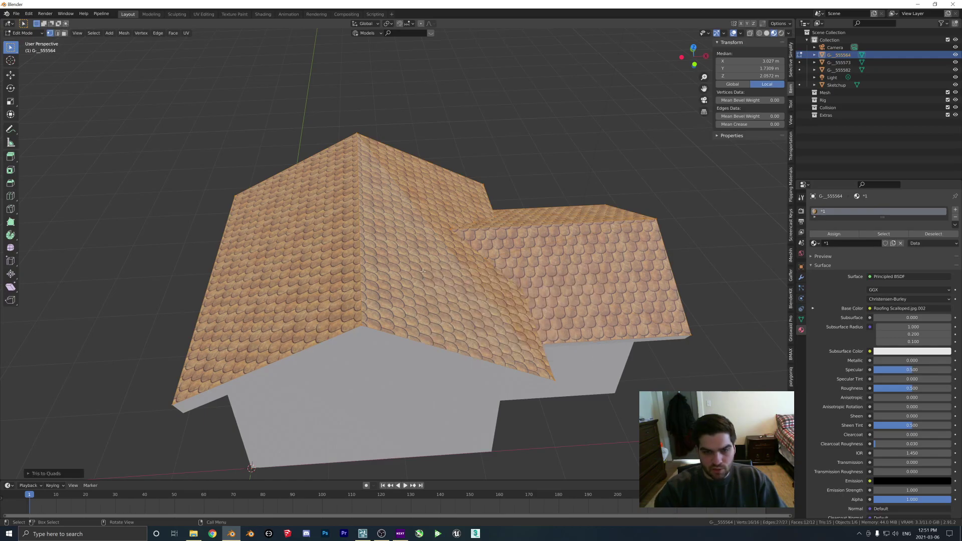
Apply Limited Dissolve to the roof mesh to merge the coplanar faces of each slope.
middle_drag(422, 271, 446, 254)
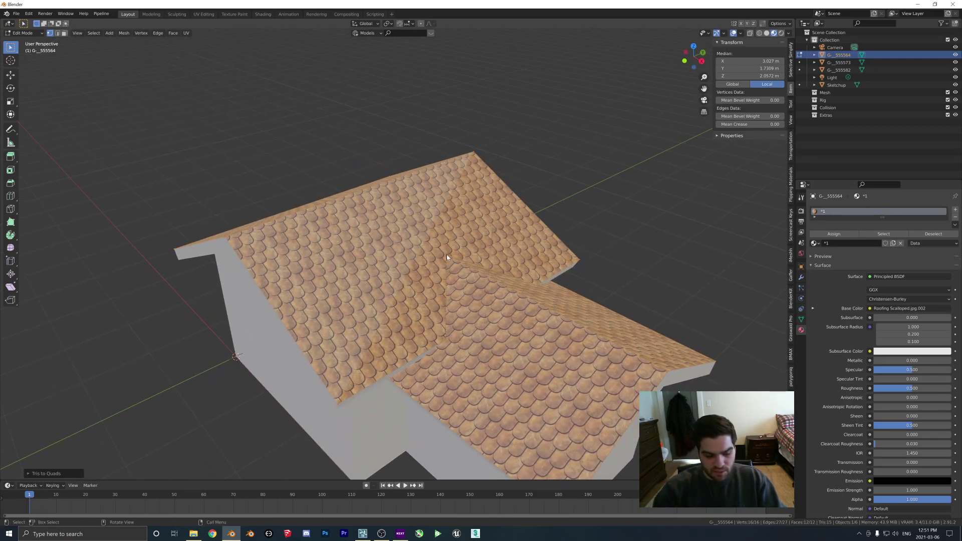
key(F3)
text(limited dissolve)
key(Return)
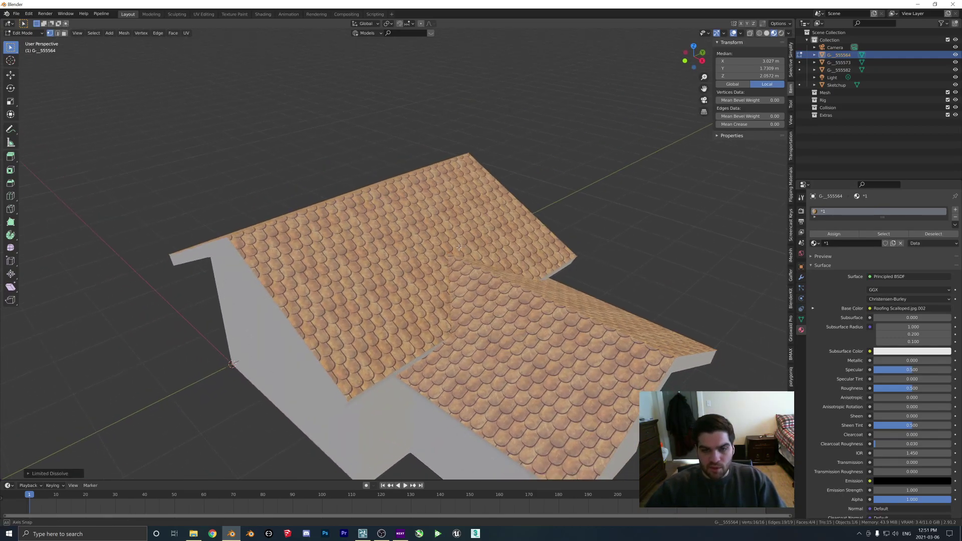
Select all four roof slope faces in face select mode and unwrap them together.
mouse_move(459, 247)
middle_down()
mouse_move(471, 250)
mouse_move(446, 261)
middle_up()
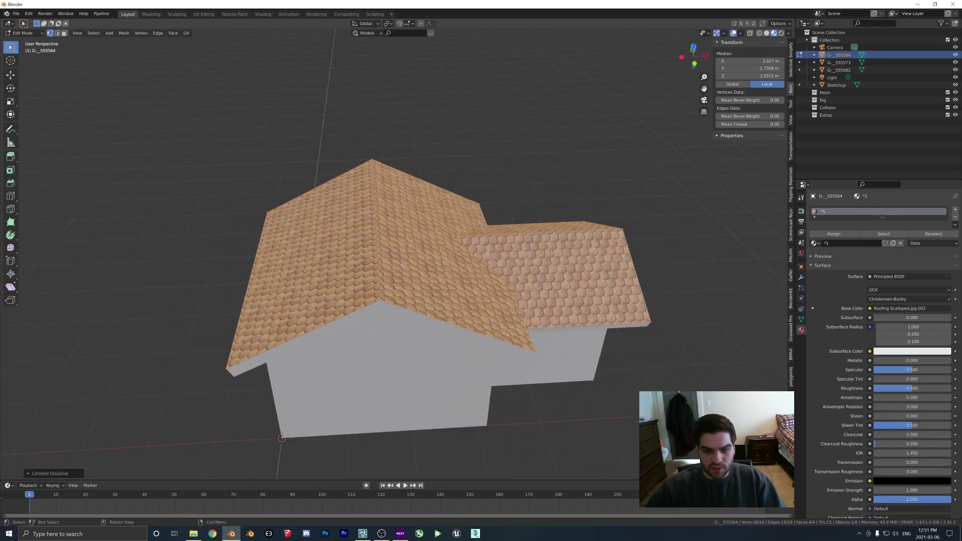
key(3)
click(381, 255)
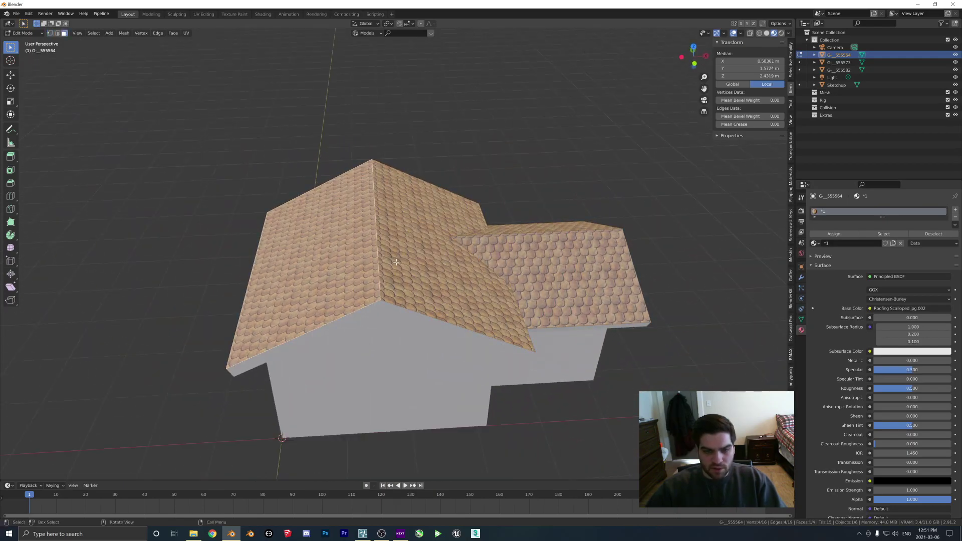
key(Tab)
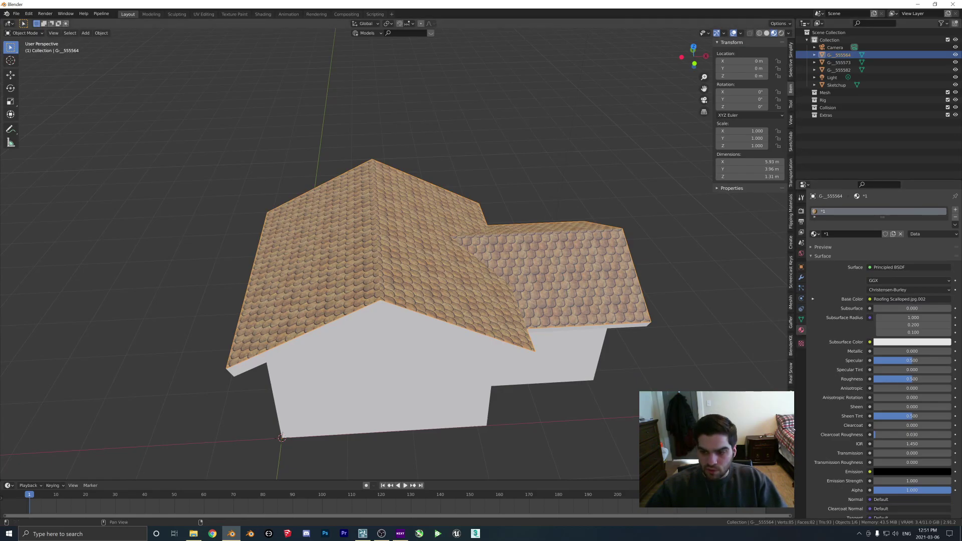
click(791, 271)
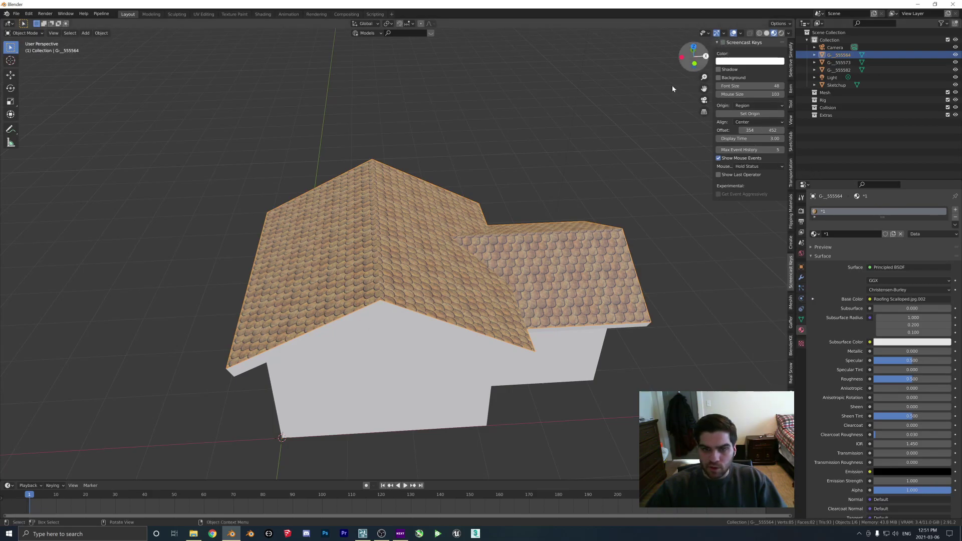
key(Tab)
shift+click(419, 242)
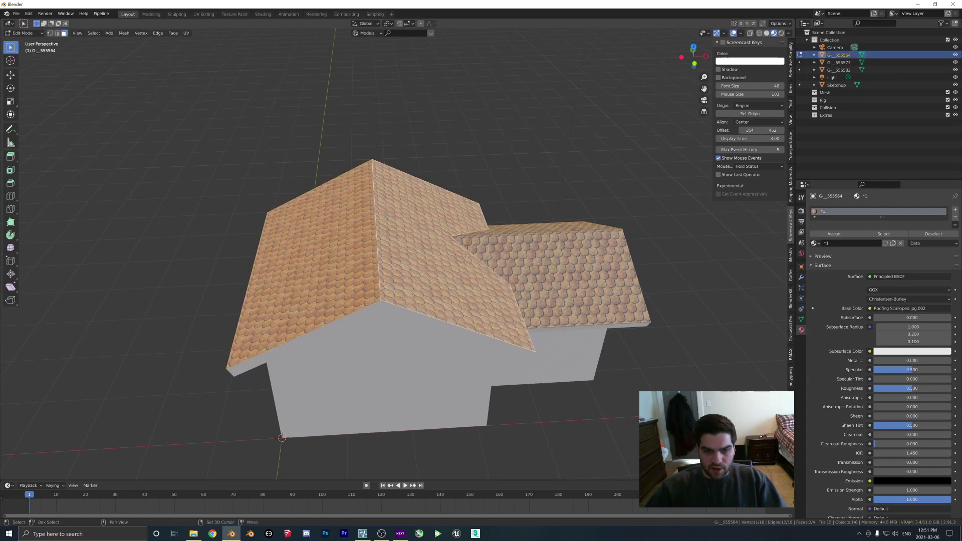
shift+click(534, 263)
shift+click(524, 225)
key(u)
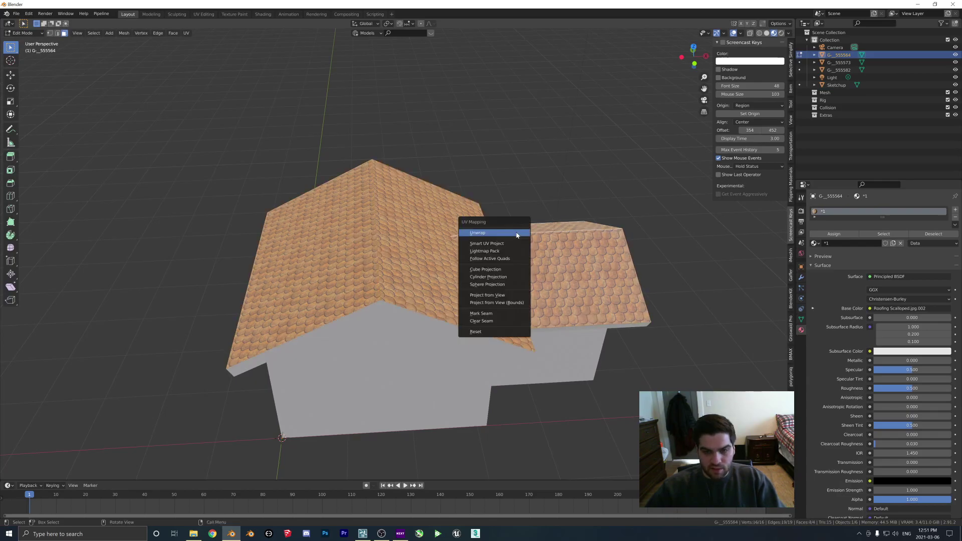
click(516, 232)
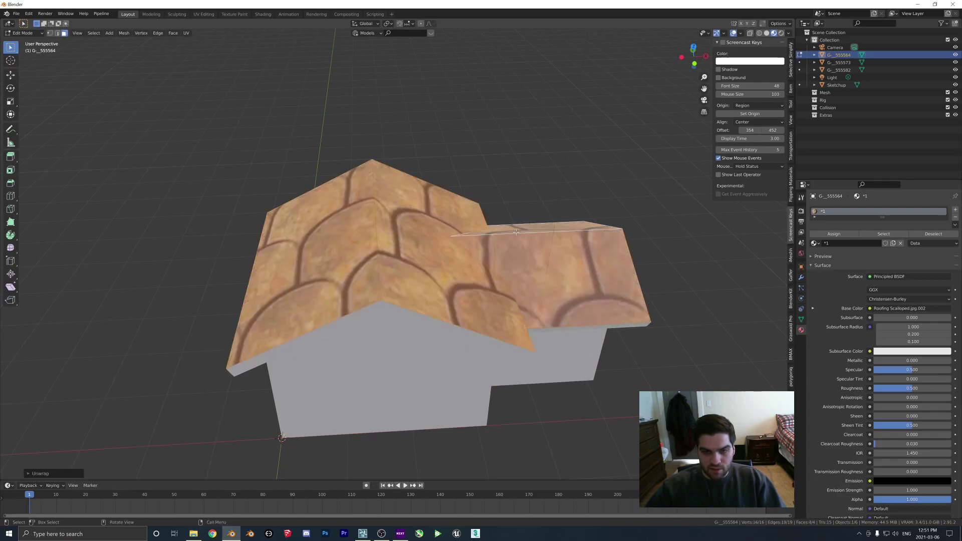
Switch to the UV Editing workspace and display the model in Material Preview shading.
click(204, 14)
scroll(180, 294, up, 1)
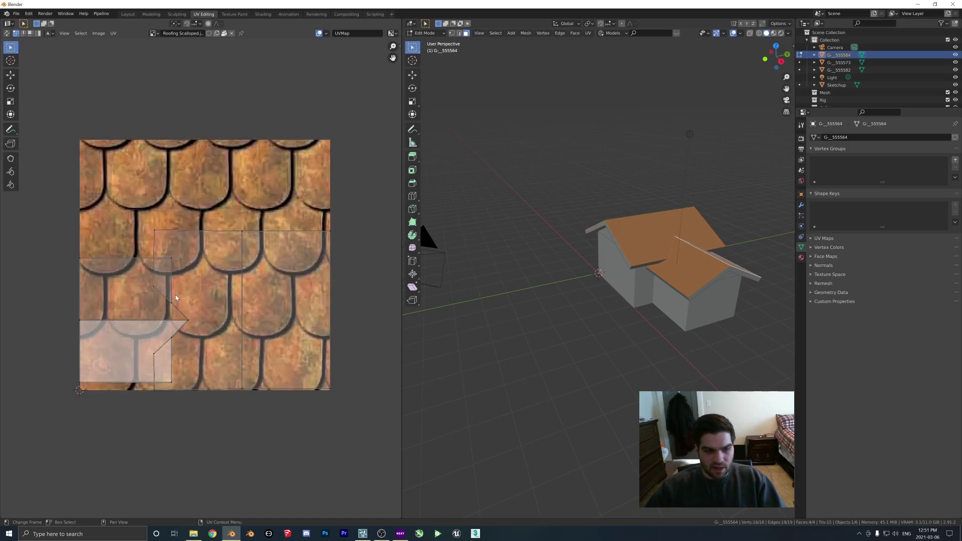
scroll(179, 295, down, 2)
scroll(669, 244, up, 3)
middle_drag(676, 247, 690, 274)
key(z)
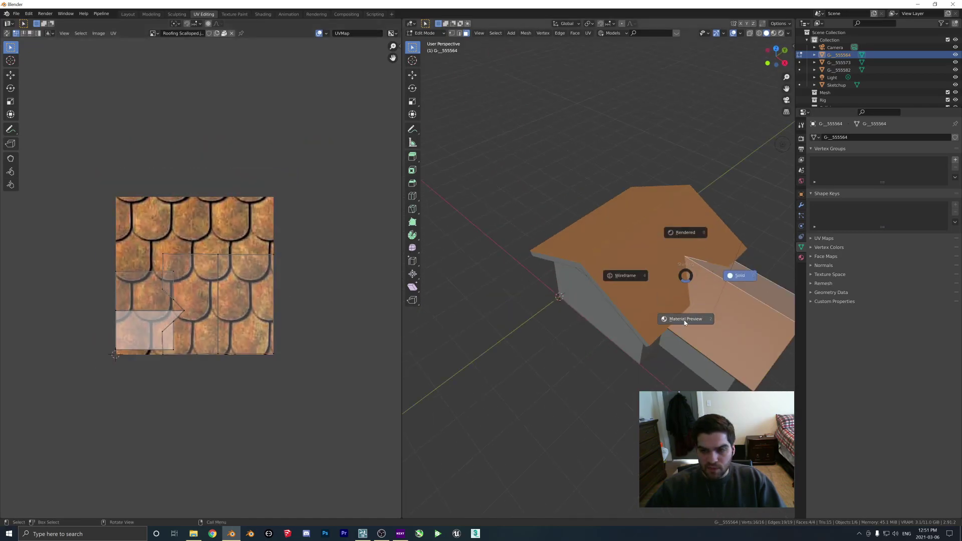
click(683, 321)
scroll(546, 326, up, 2)
mouse_move(541, 325)
middle_down()
mouse_move(557, 353)
mouse_move(573, 296)
mouse_move(581, 303)
middle_up()
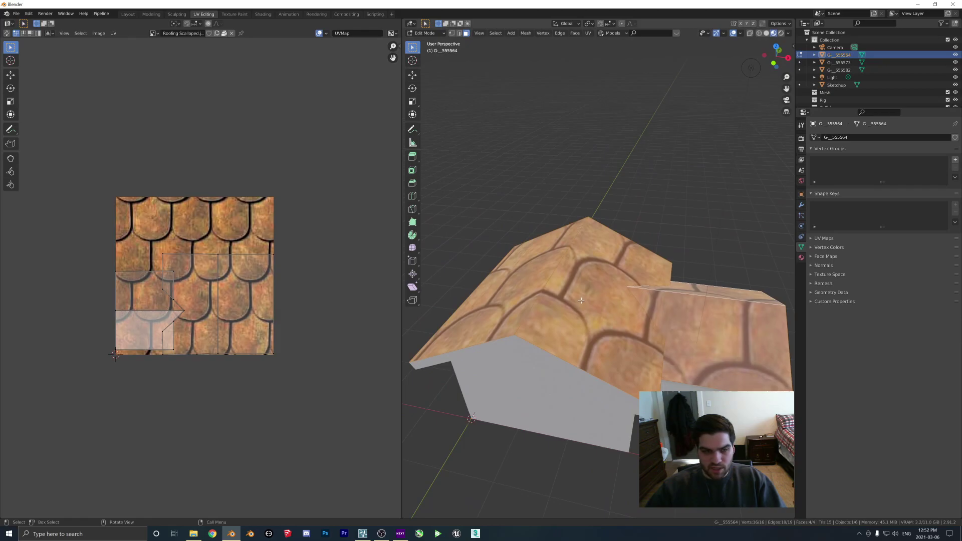
Rotate the UV island of the main roof slope that meets the side wing by -90° and scale it up for smaller shingles.
click(581, 300)
drag(138, 234, 265, 379)
key(g)
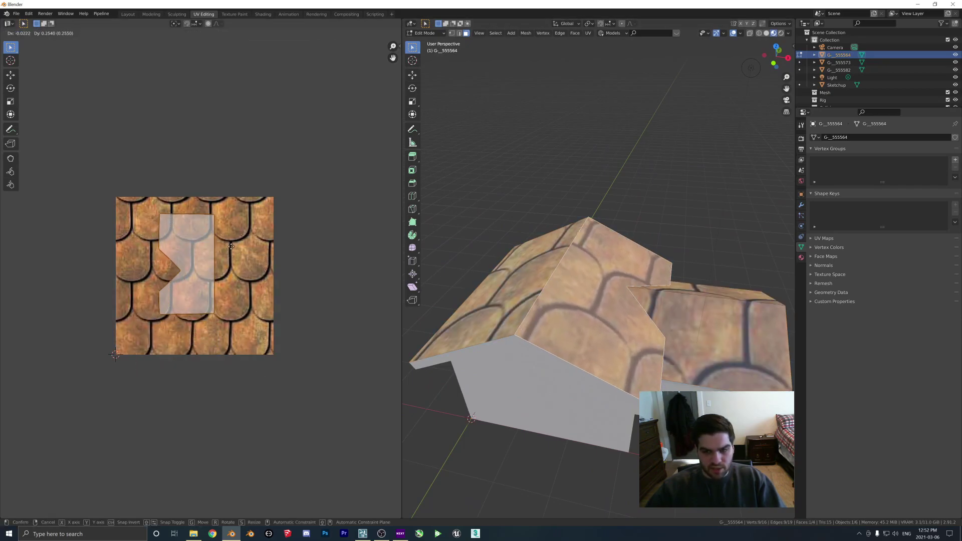
click(237, 252)
text(r-90)
key(Return)
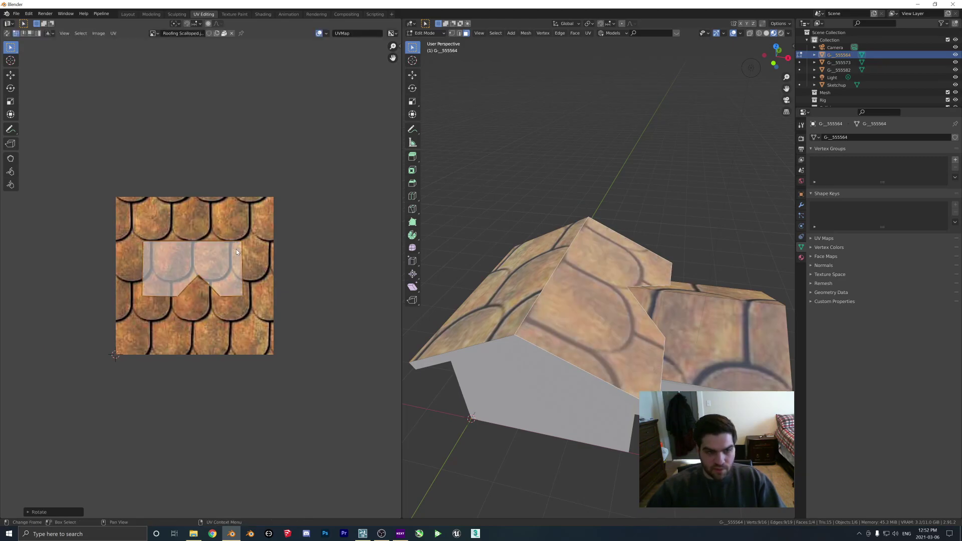
key(s)
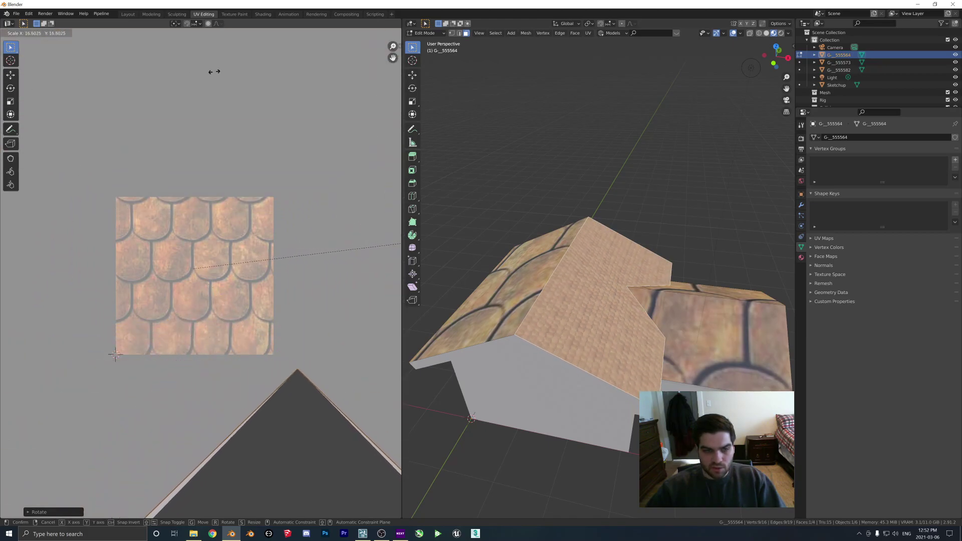
click(86, 489)
Select the side wing's near roof slope and scale up its UV island to make the shingles smaller.
click(477, 323)
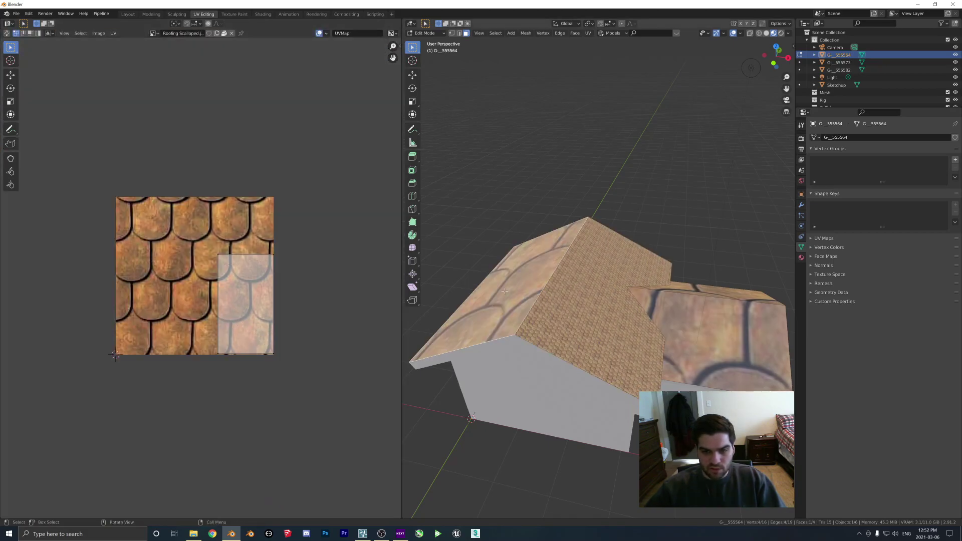
middle_drag(506, 311, 473, 316)
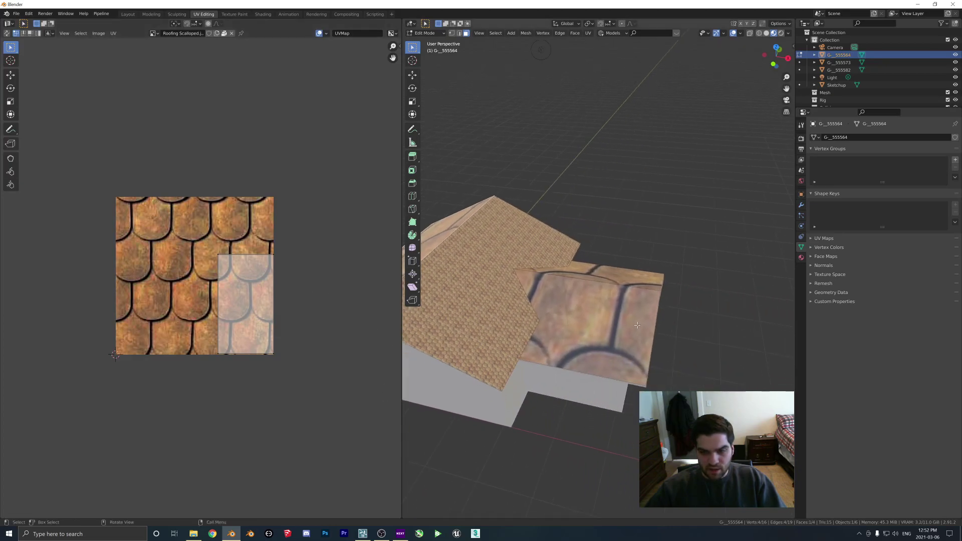
click(581, 319)
mouse_move(581, 320)
middle_down()
mouse_move(501, 332)
mouse_move(574, 329)
middle_up()
key(s)
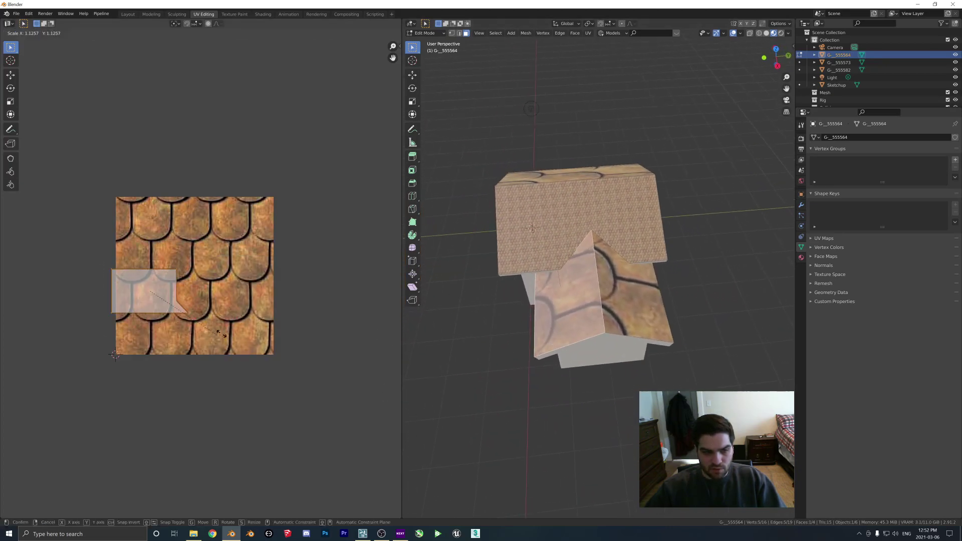
click(90, 377)
Leave edit mode on the roof and return to the Layout workspace.
key(Tab)
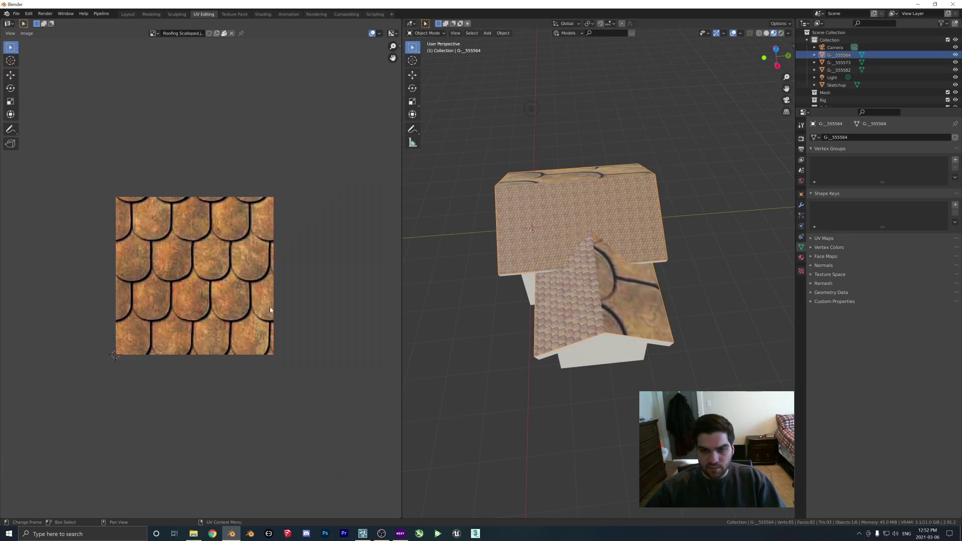
middle_drag(597, 273, 719, 261)
scroll(569, 238, up, 3)
middle_drag(569, 239, 549, 260)
scroll(717, 220, down, 5)
scroll(548, 260, up, 1)
middle_drag(601, 299, 477, 237)
click(128, 14)
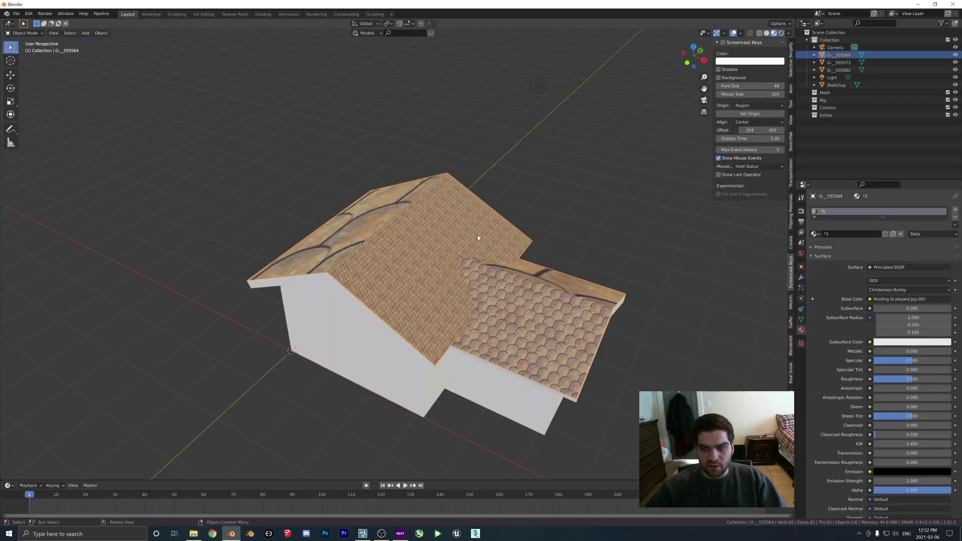
Export the model as an FBX file named housetest to the Desktop.
click(16, 14)
mouse_move(30, 125)
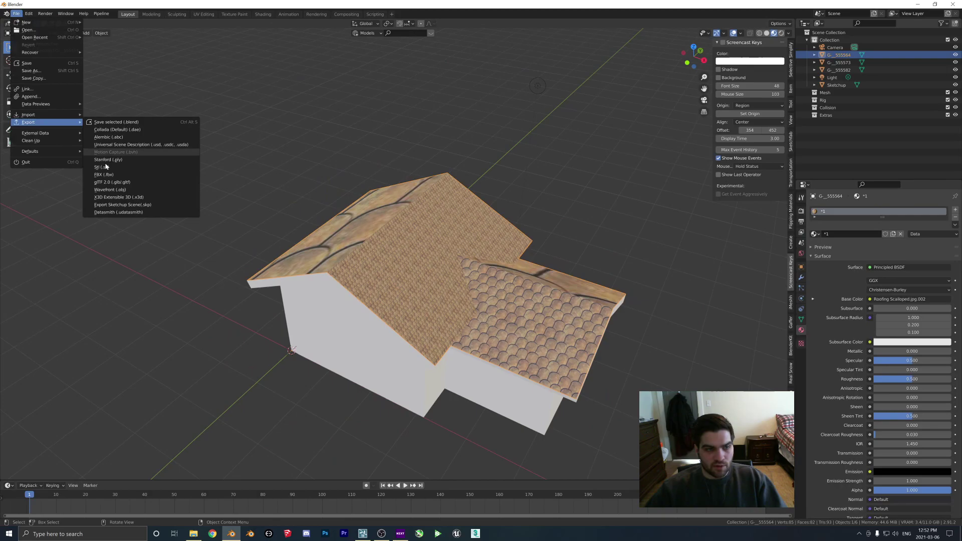
click(170, 178)
click(313, 229)
click(396, 397)
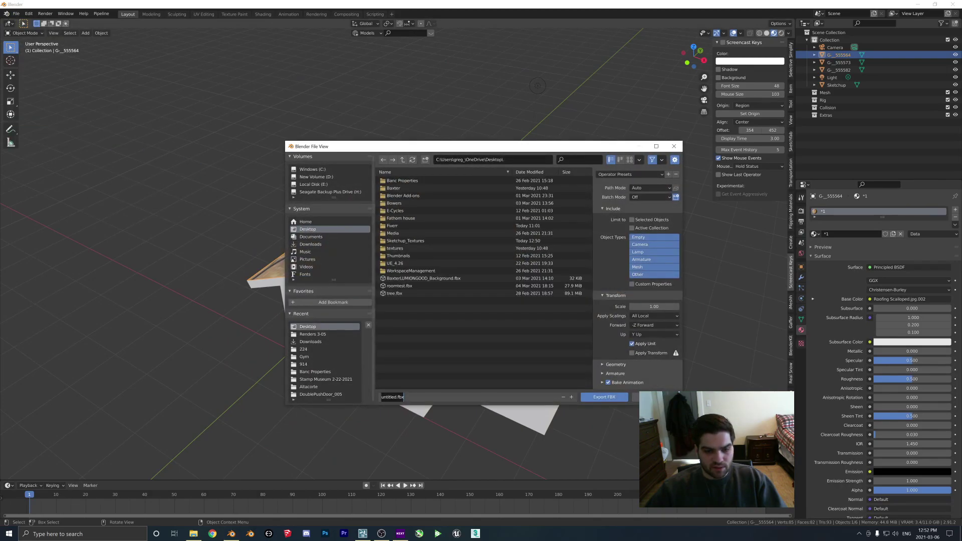
text(housetest)
key(Return)
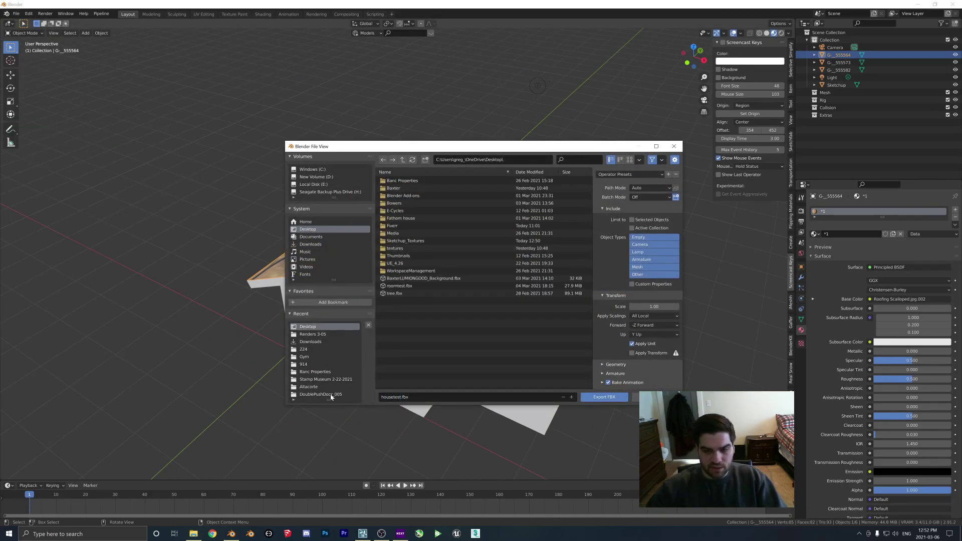
click(603, 397)
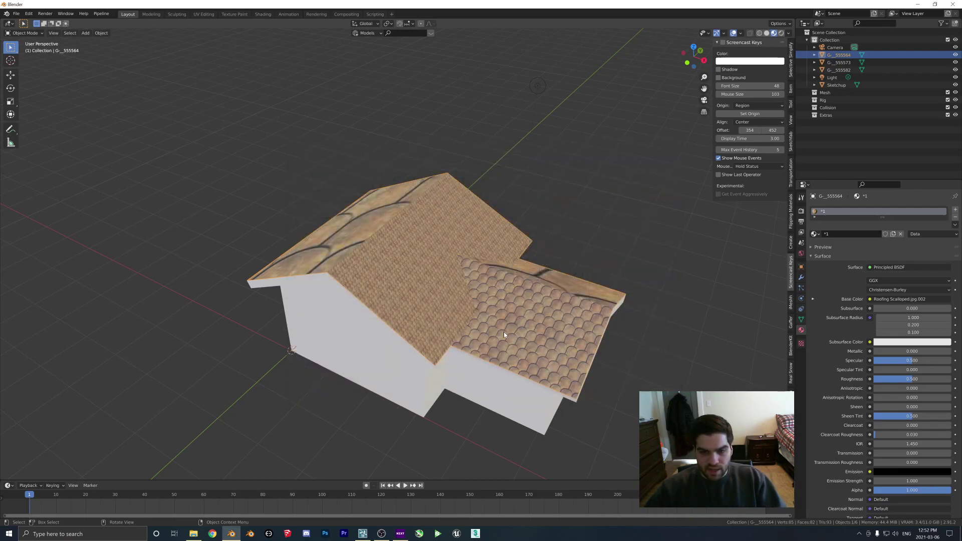
middle_drag(504, 334, 379, 293)
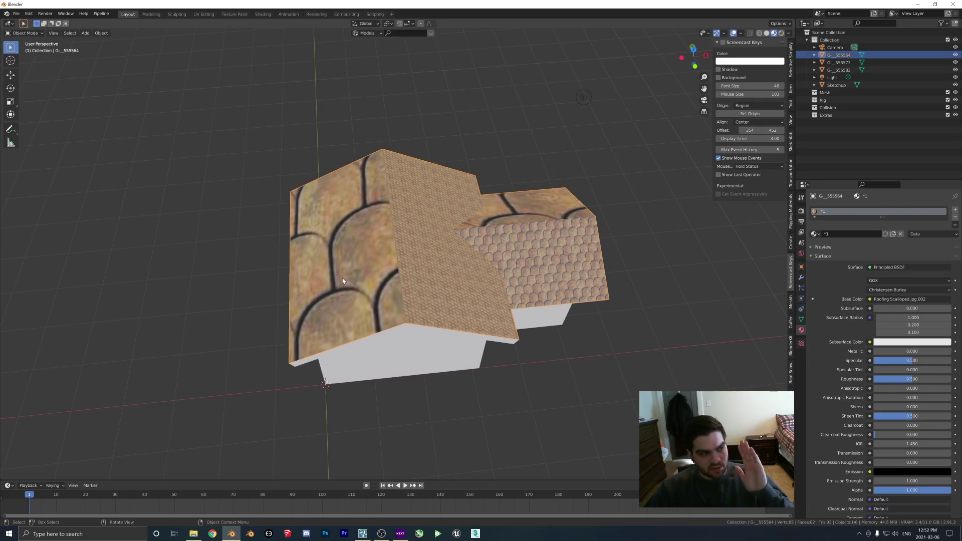
middle_drag(446, 266, 378, 271)
scroll(379, 271, up, 3)
scroll(416, 272, down, 4)
middle_drag(433, 292, 455, 331)
middle_drag(412, 368, 455, 333)
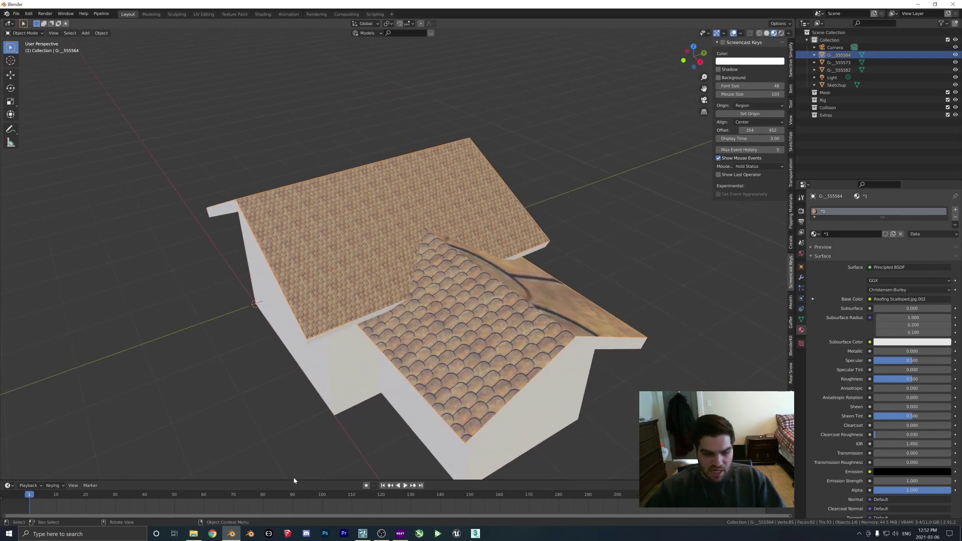
Switch to Lumion, close the existing house's material settings and go to object placement mode.
click(367, 535)
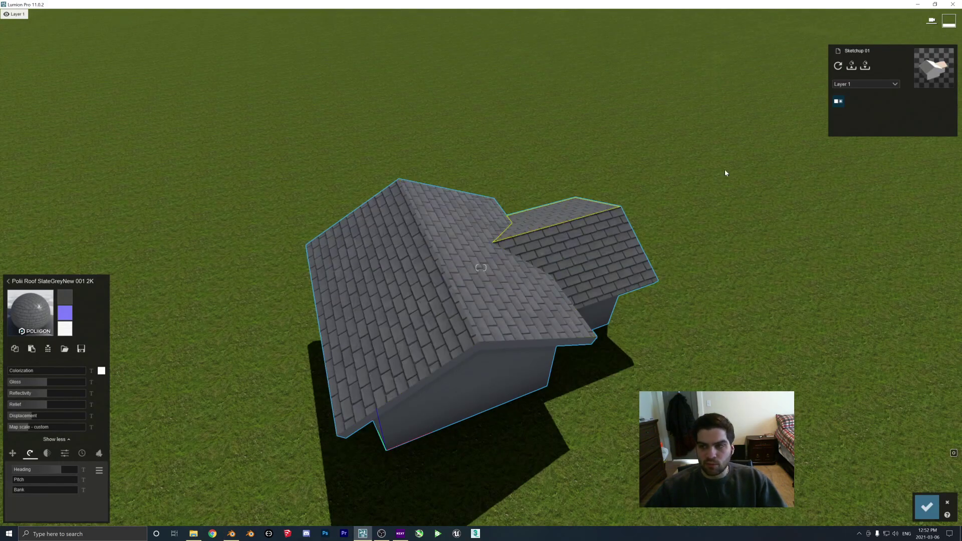
click(947, 506)
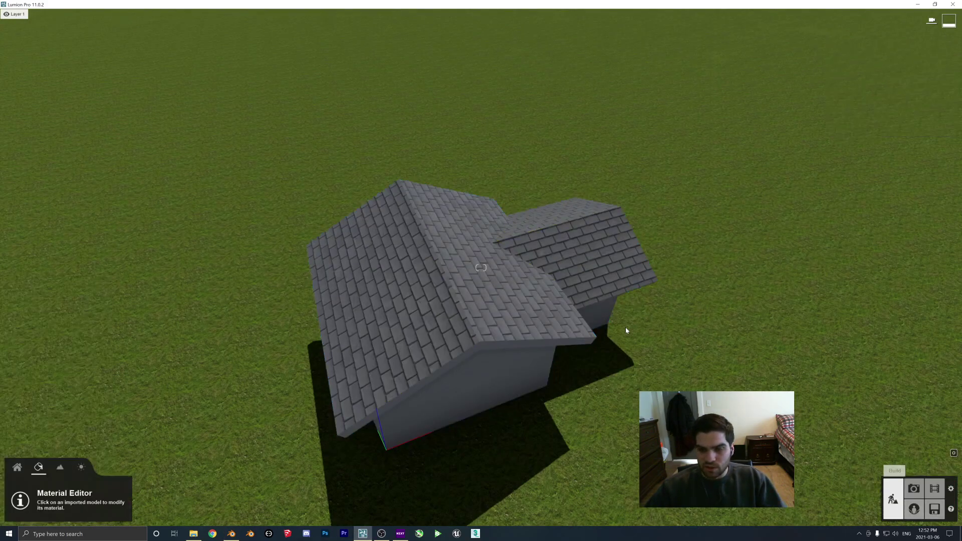
key(s)
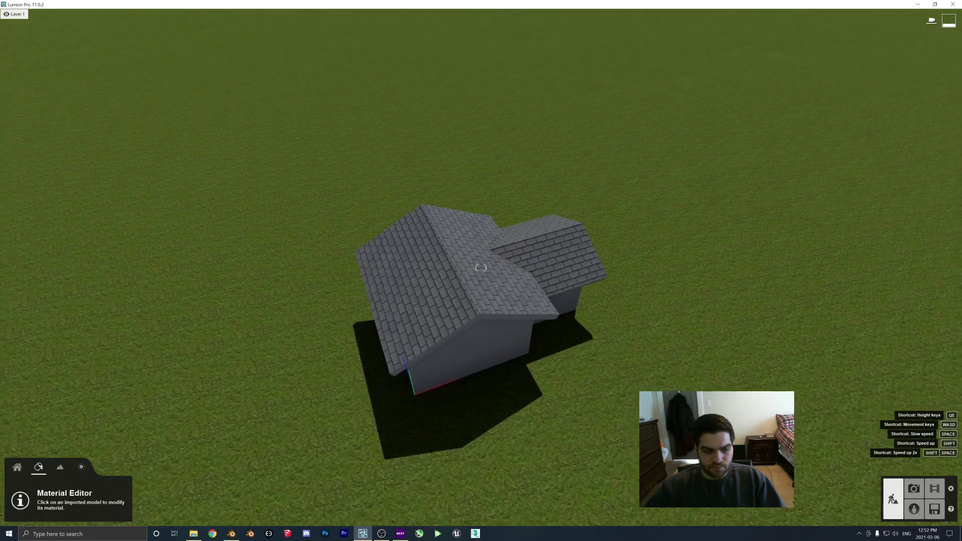
click(17, 467)
click(13, 496)
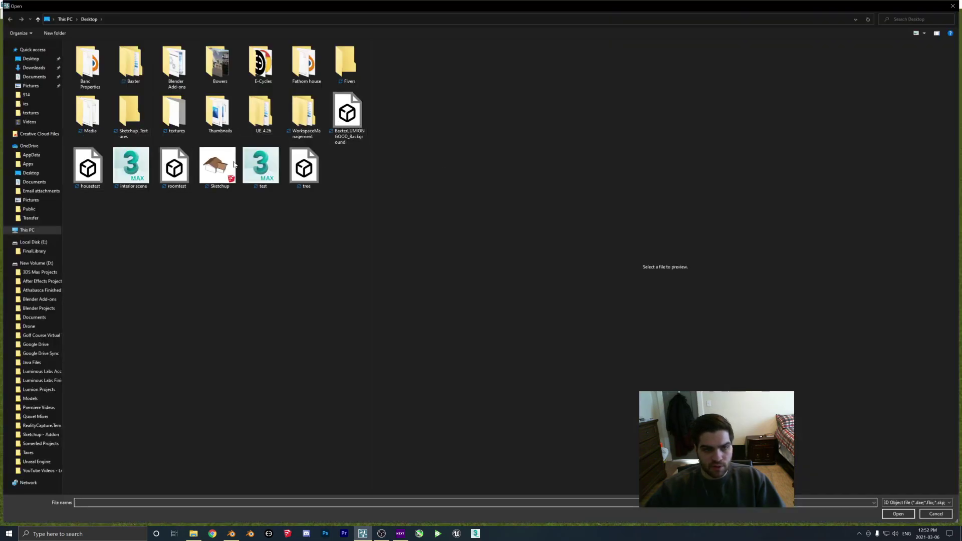
click(90, 171)
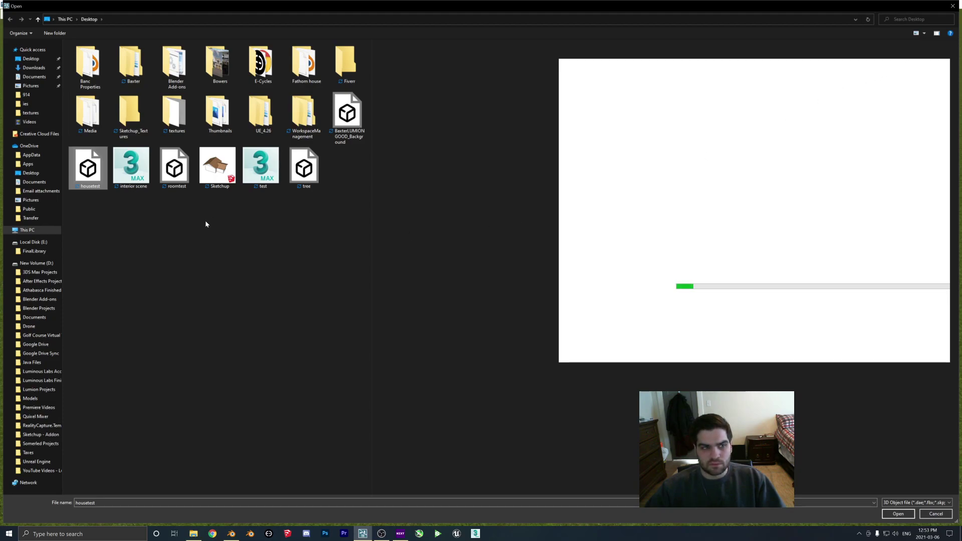
click(698, 67)
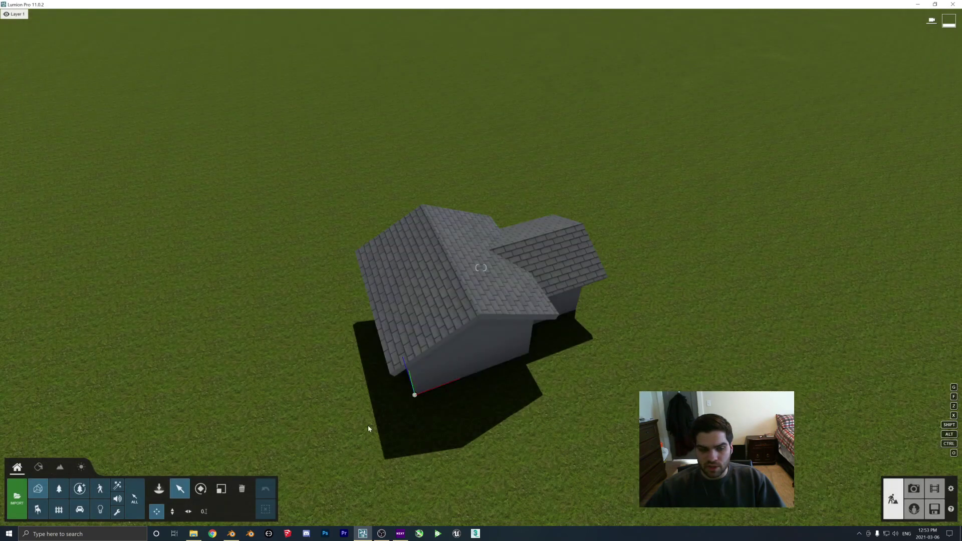
Import the housetest model from the Desktop and place it on the grass beside the existing house.
click(15, 496)
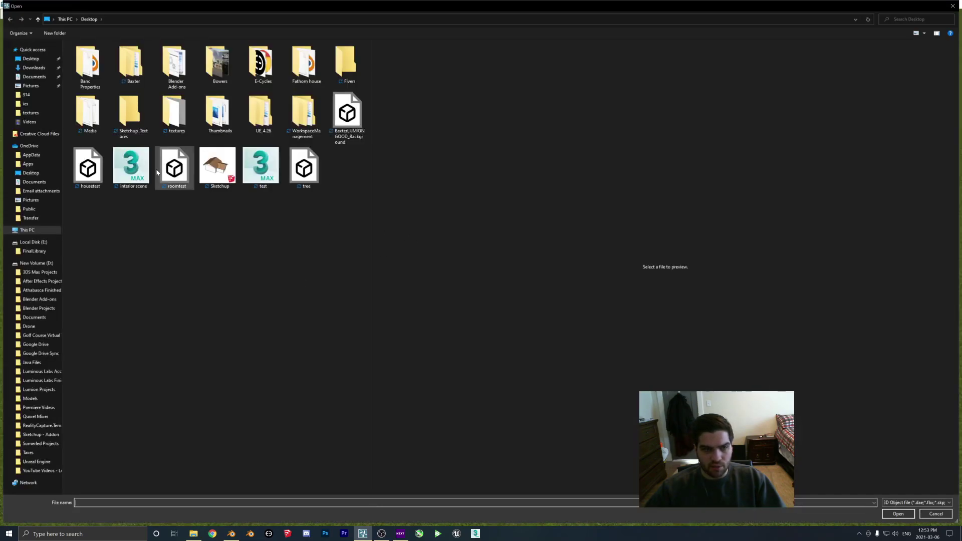
click(917, 34)
click(917, 34)
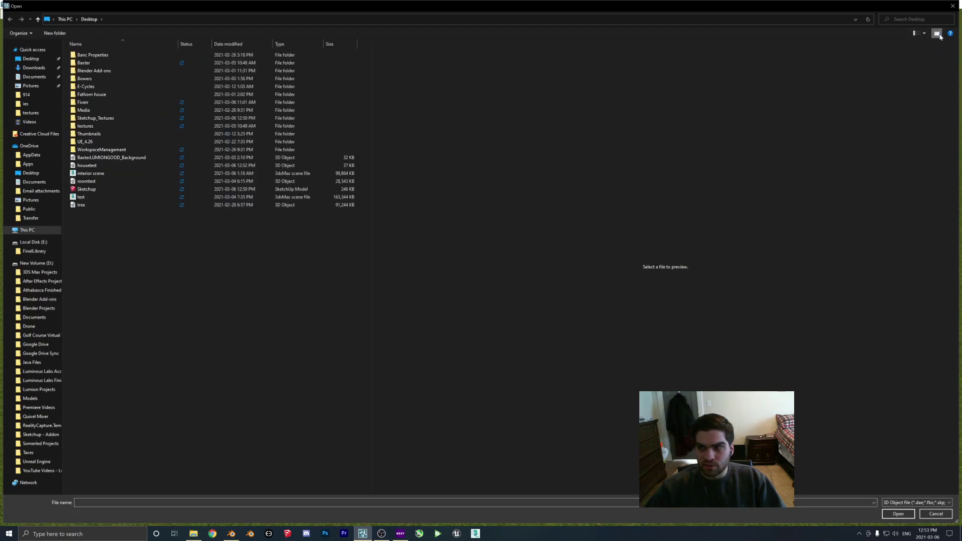
double_click(89, 165)
click(591, 341)
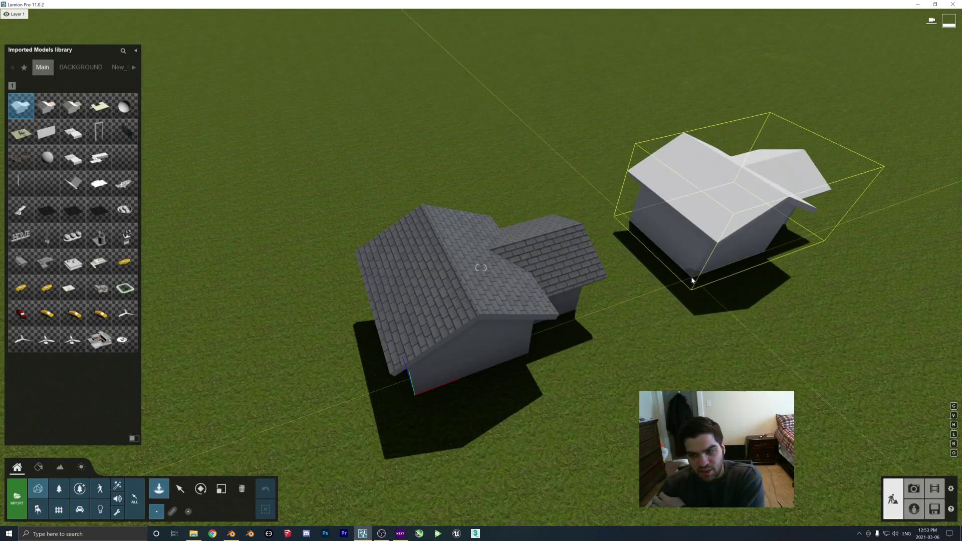
click(692, 279)
Switch to material editing and open the material choices for the roof of the newly placed housetest model.
right_drag(621, 325, 622, 266)
key(w)
key(a)
scroll(443, 271, down, 5)
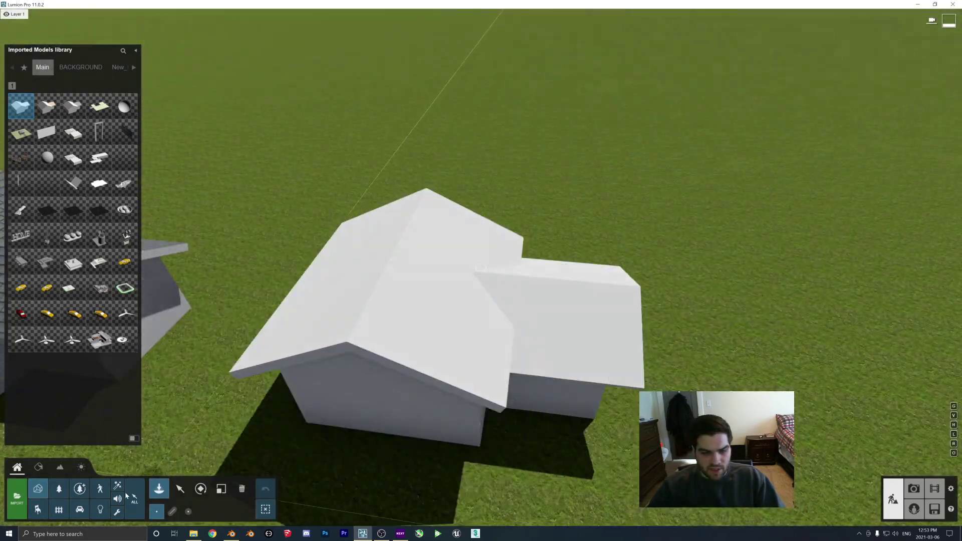
click(38, 466)
click(446, 283)
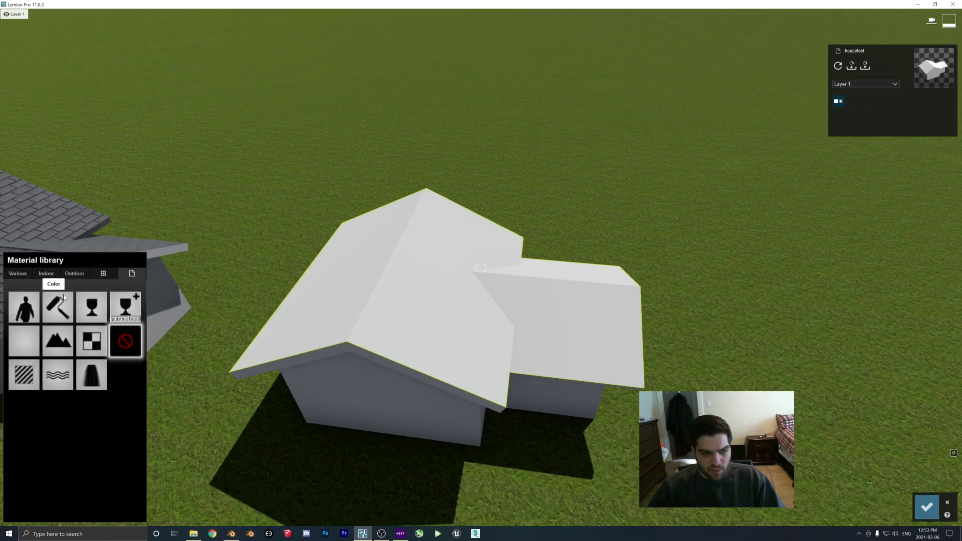
Apply the outdoor roofing material Polii Roof SlateGreyNew 001 2K to the housetest roof and open its settings.
click(52, 274)
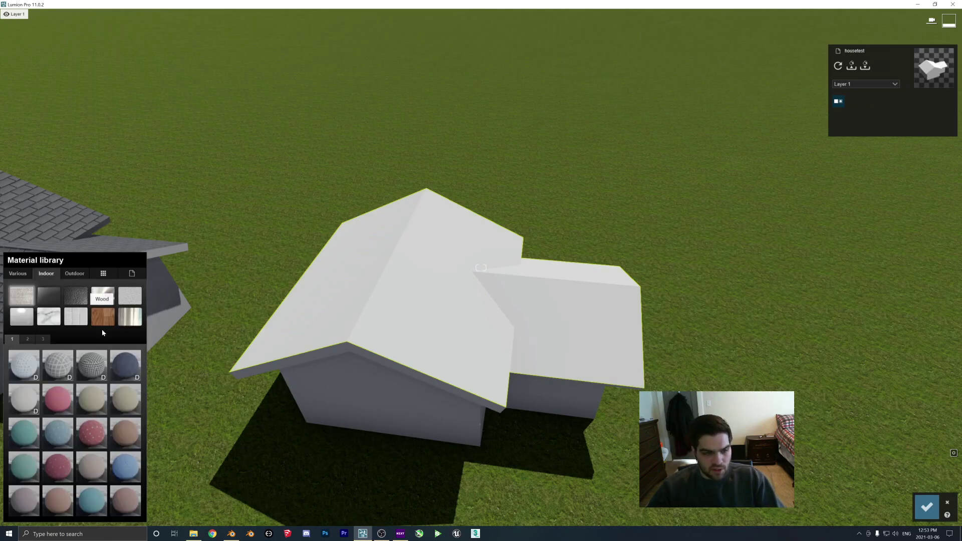
click(18, 274)
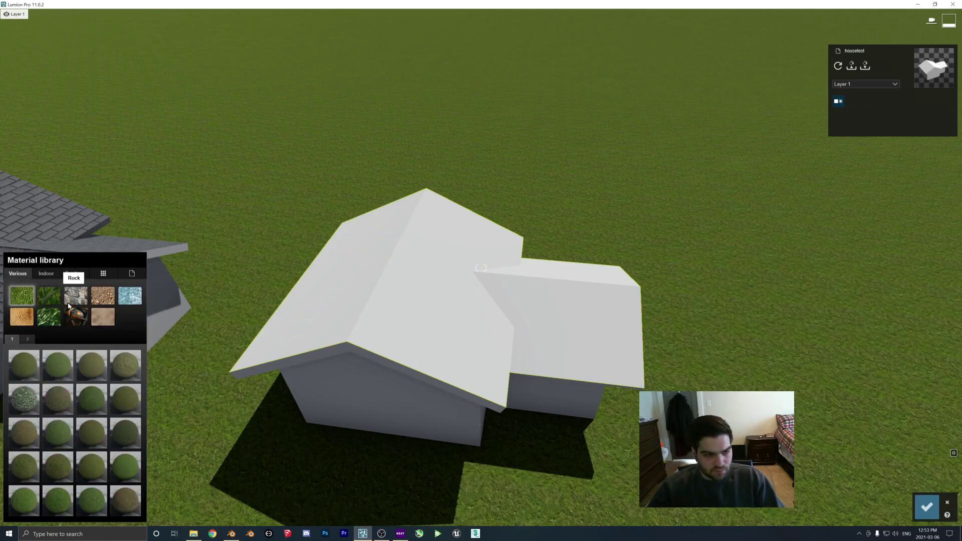
click(74, 273)
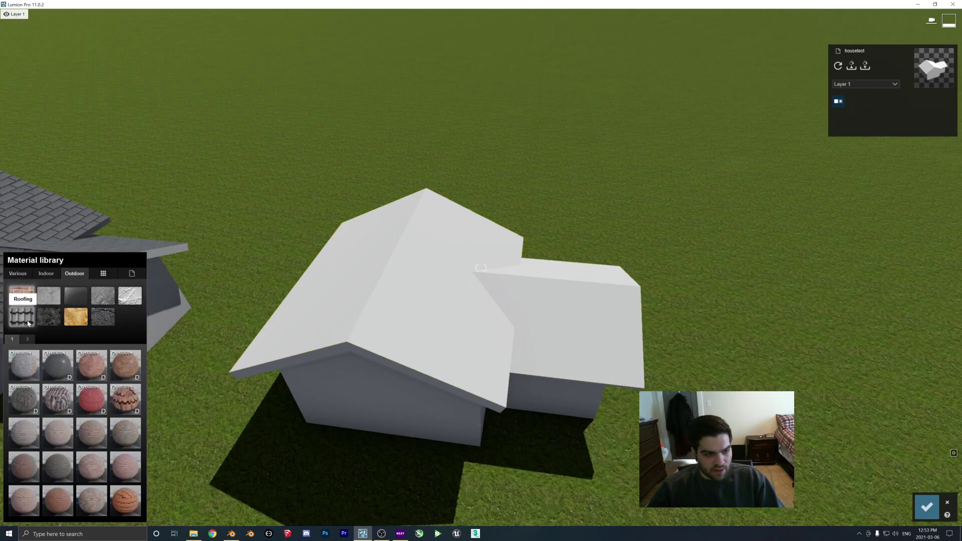
click(57, 373)
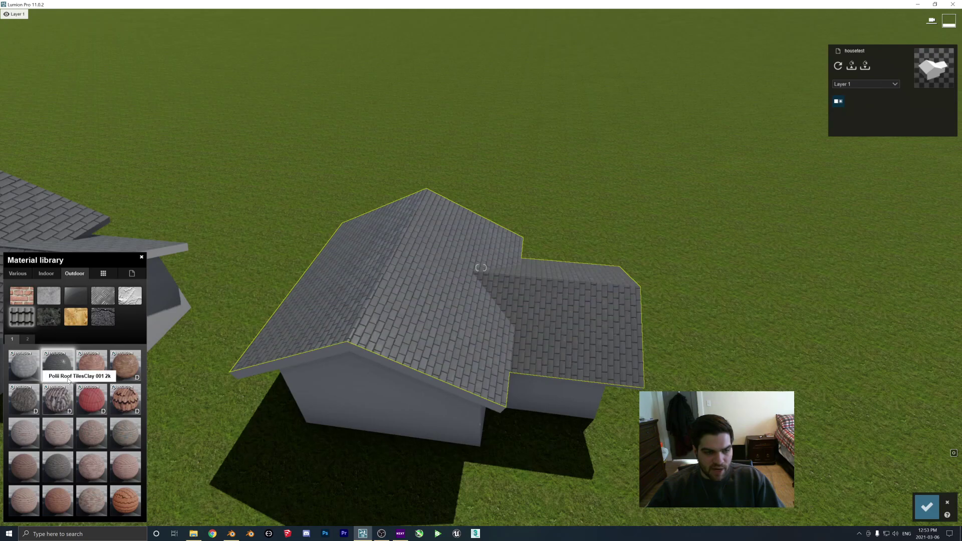
click(62, 373)
scroll(311, 350, up, 2)
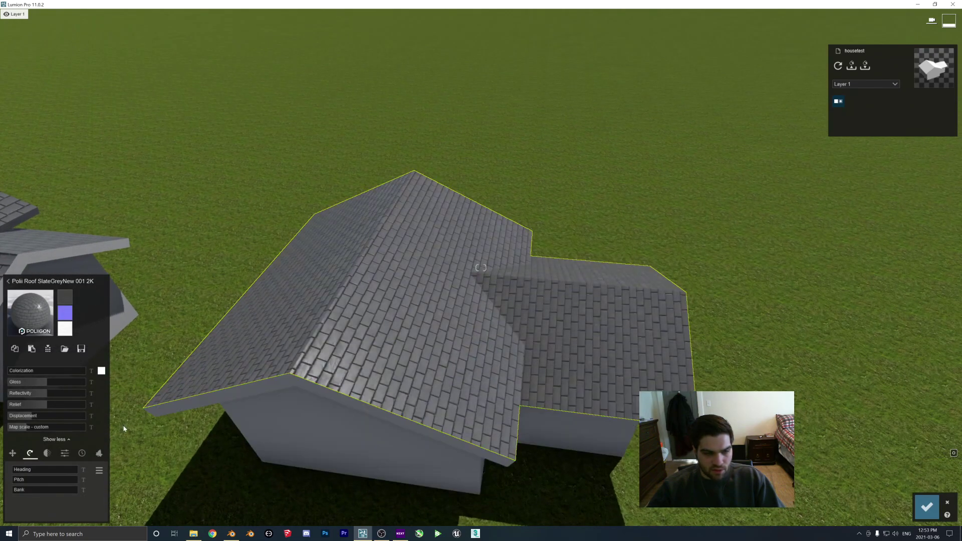
Set the roof material's map scale to imported and check the tiles on the roof slopes.
drag(31, 428, 4, 429)
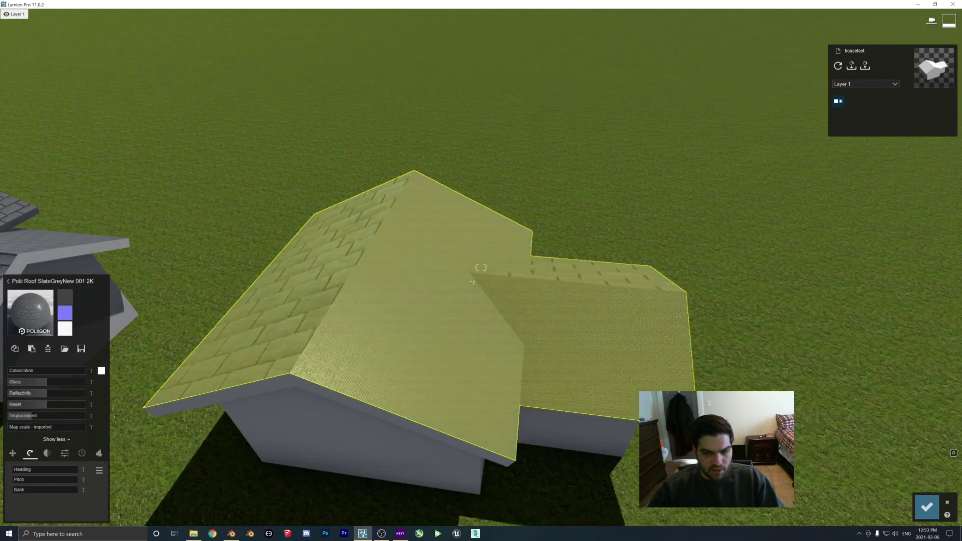
key(w)
right_drag(280, 341, 455, 282)
key(s)
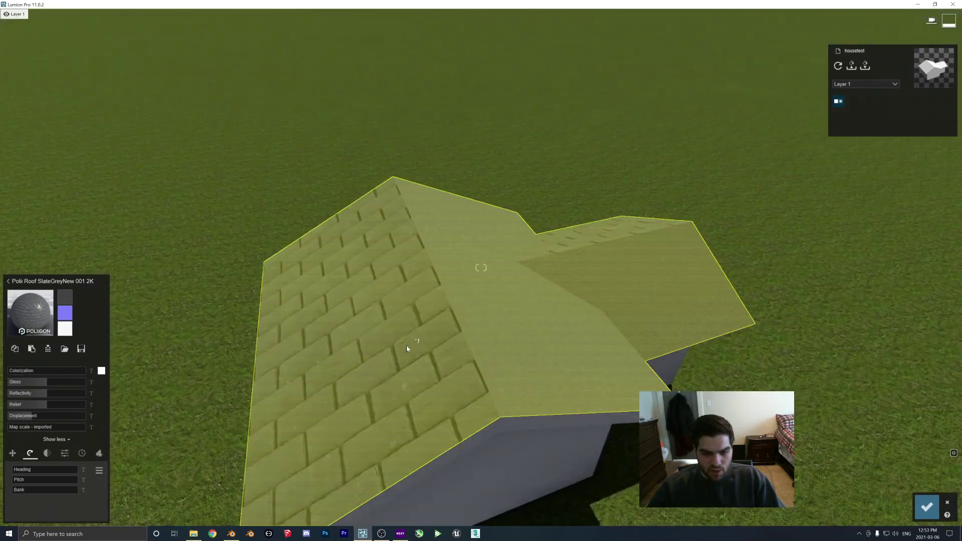
key(s)
key(w)
right_drag(541, 298, 581, 302)
key(d)
key(s)
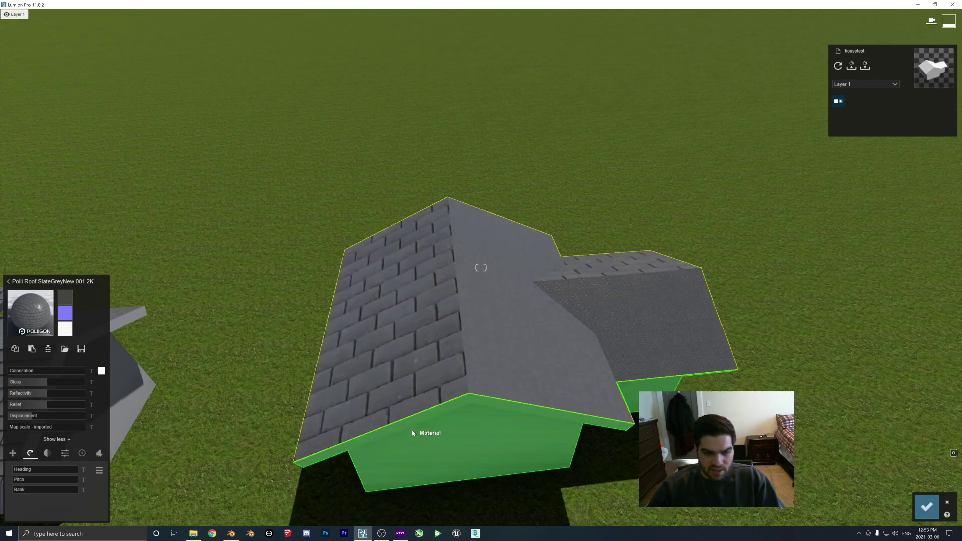
Switch to Blender and back to Lumion to compare the tile scale on the main roof slopes.
click(232, 534)
middle_drag(362, 257, 420, 249)
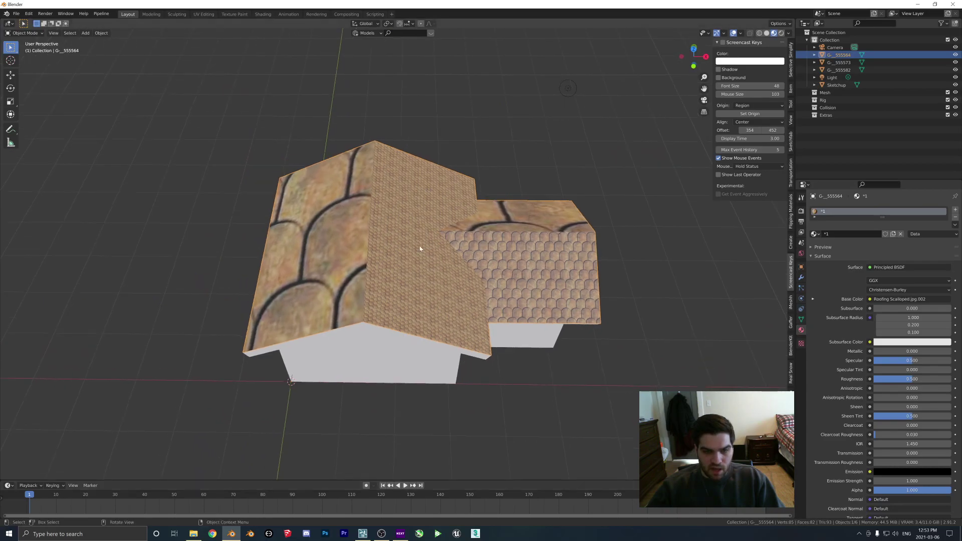
click(363, 534)
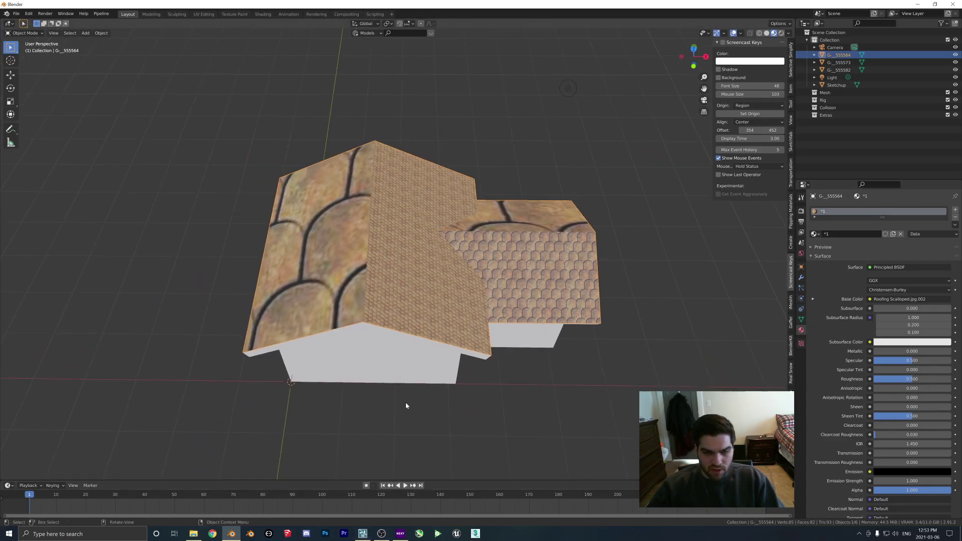
key(w)
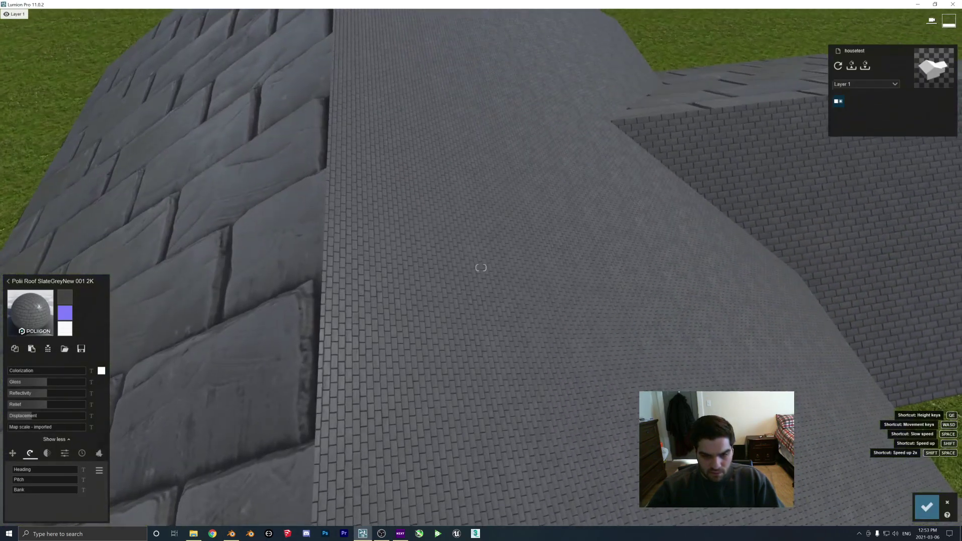
key(s)
key(w)
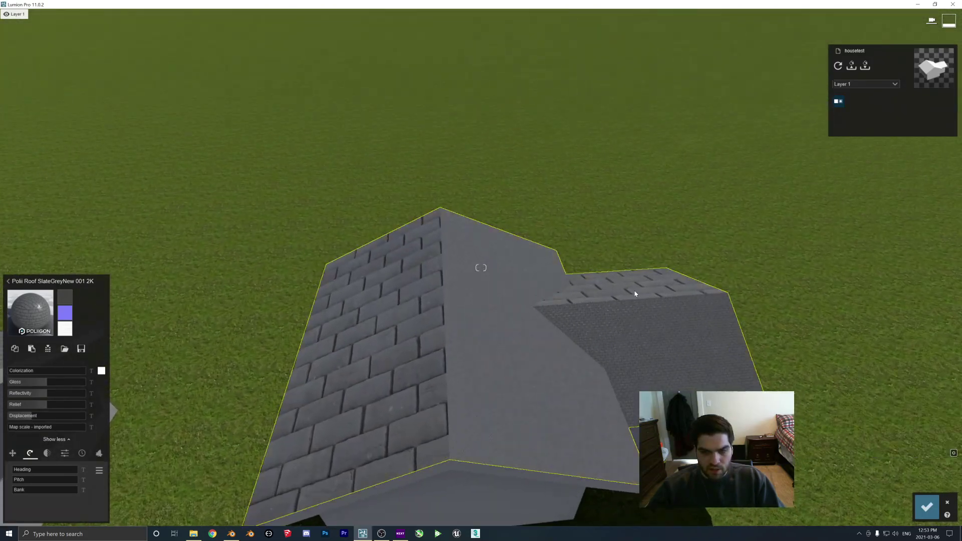
Compare the tile scale on the side wing's two roof slopes in Blender and Lumion.
click(233, 535)
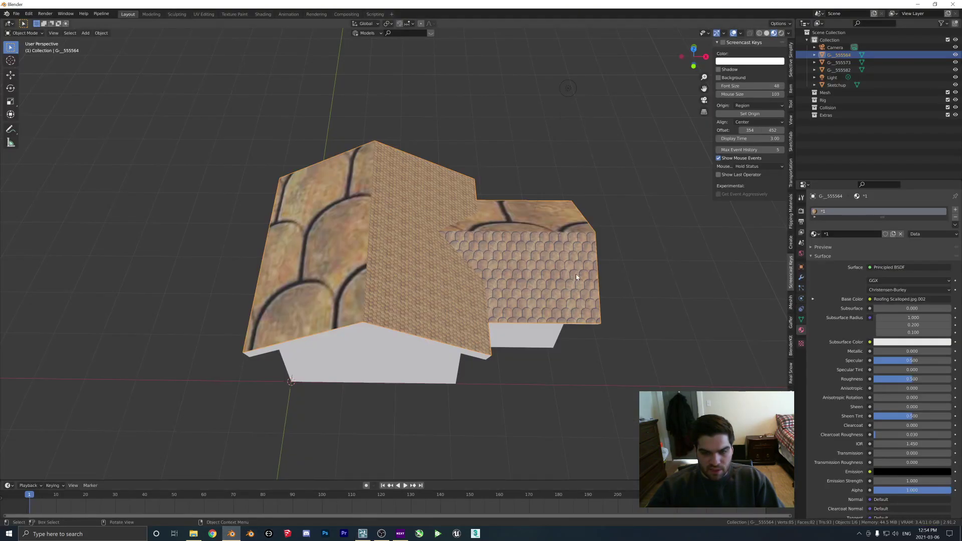
middle_drag(451, 271, 487, 293)
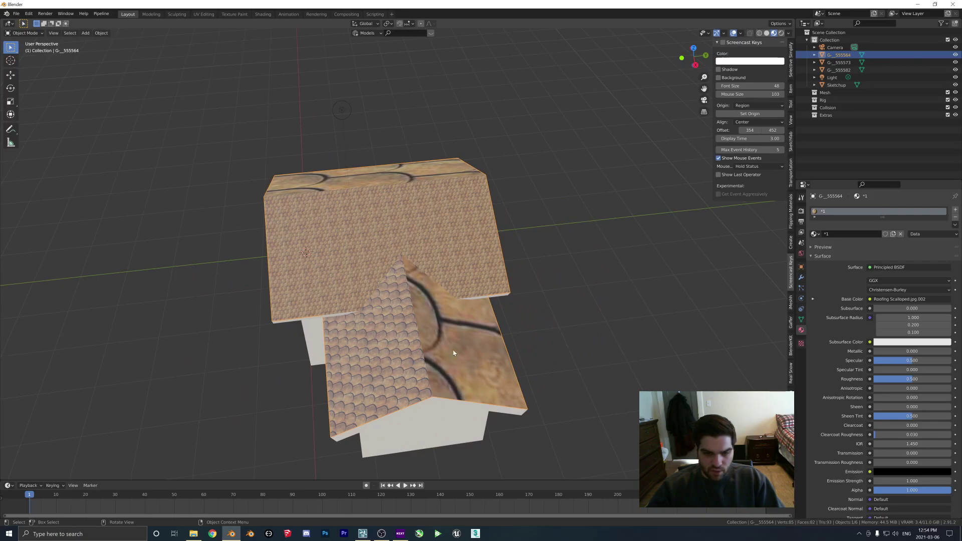
click(363, 536)
key(w)
right_drag(481, 271, 431, 403)
key(s)
key(w)
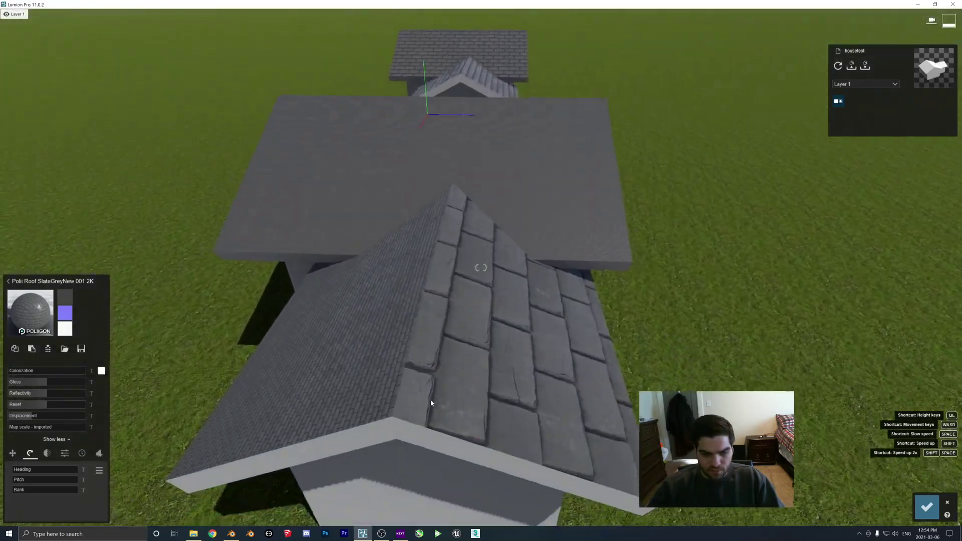
key(w)
right_drag(366, 352, 384, 378)
key(s)
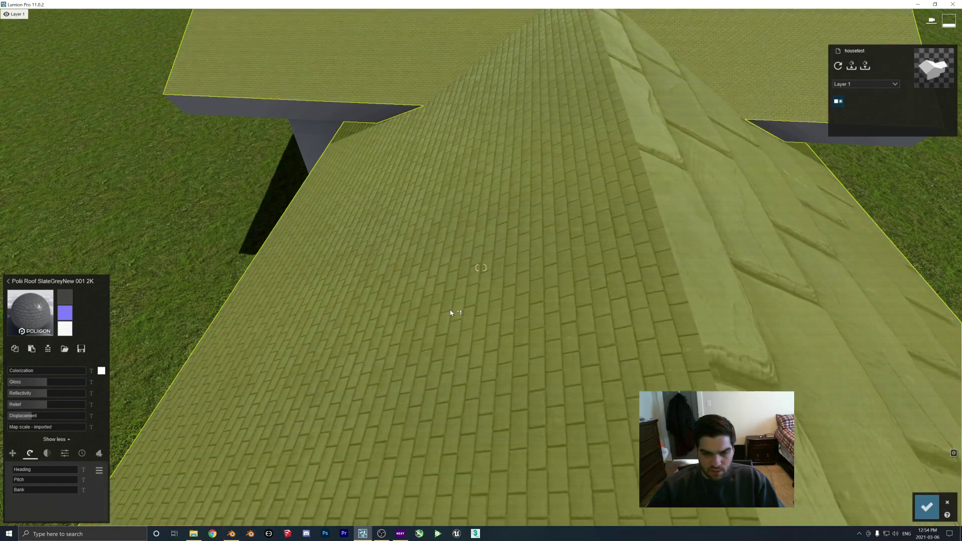
Return to Blender, view the textured roof from the side wing's corner, and close Blender.
key(alt+Tab)
middle_drag(472, 313, 414, 236)
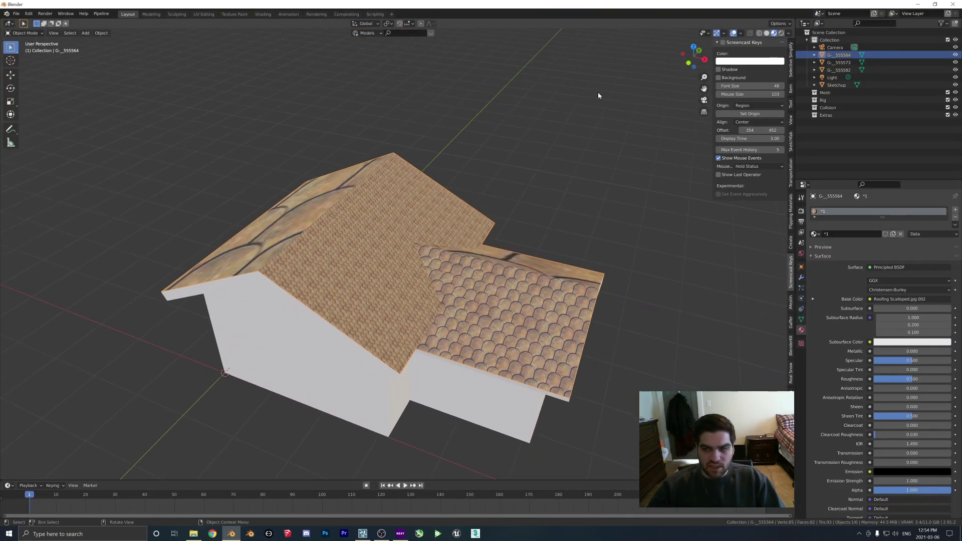
click(953, 4)
click(496, 280)
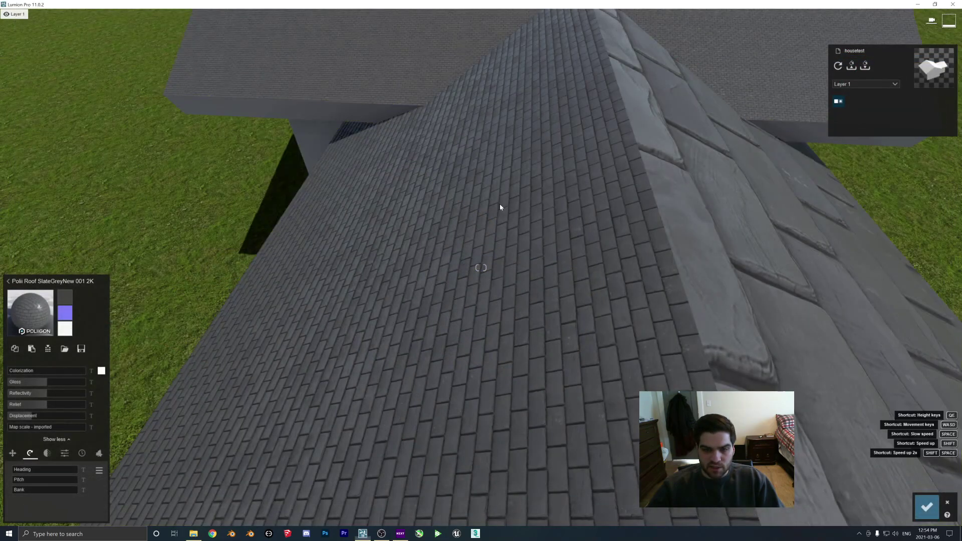
Examine the slate tile scale on each slope of the housetest roof from several sides in Lumion.
key(s)
right_drag(500, 205, 497, 190)
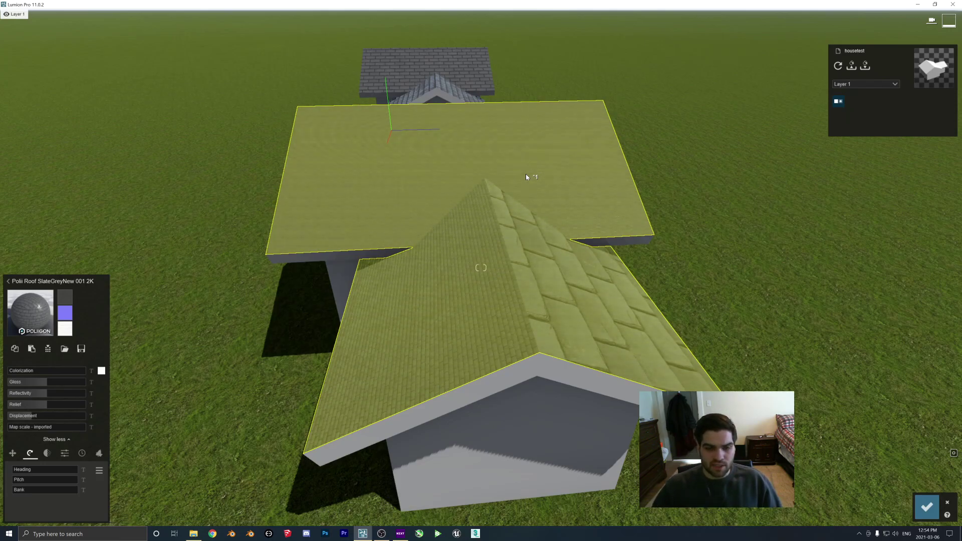
right_drag(525, 173, 540, 187)
key(w)
key(s)
key(s)
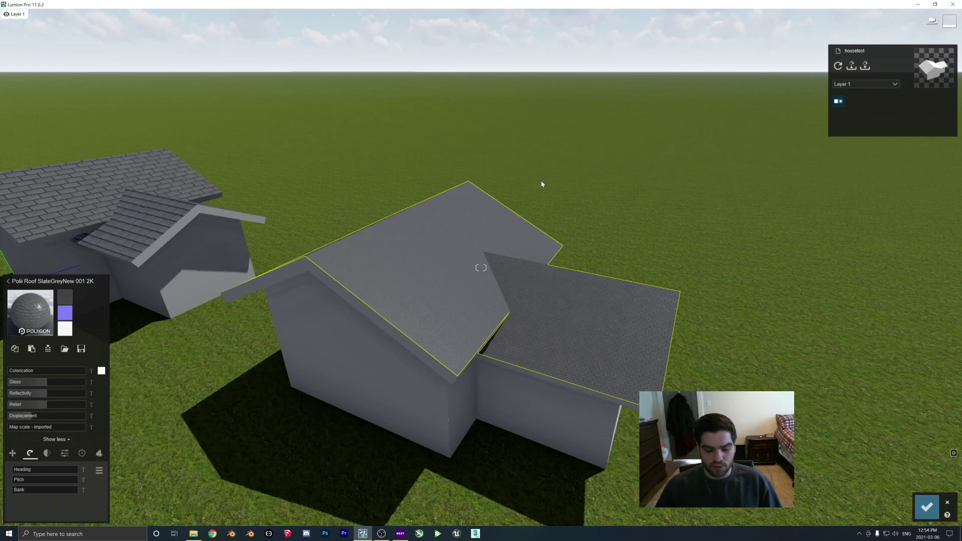
right_drag(542, 183, 541, 166)
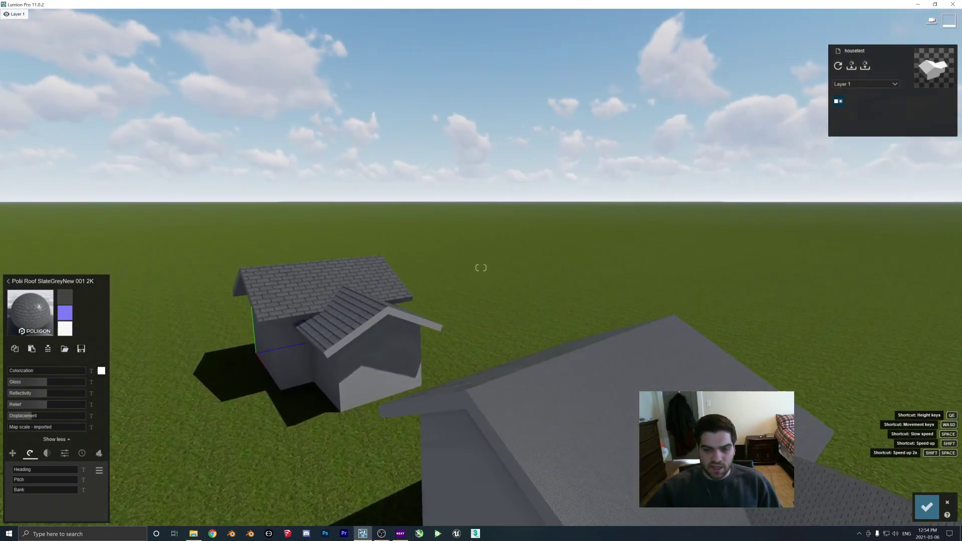
key(a)
right_drag(260, 251, 345, 320)
key(s)
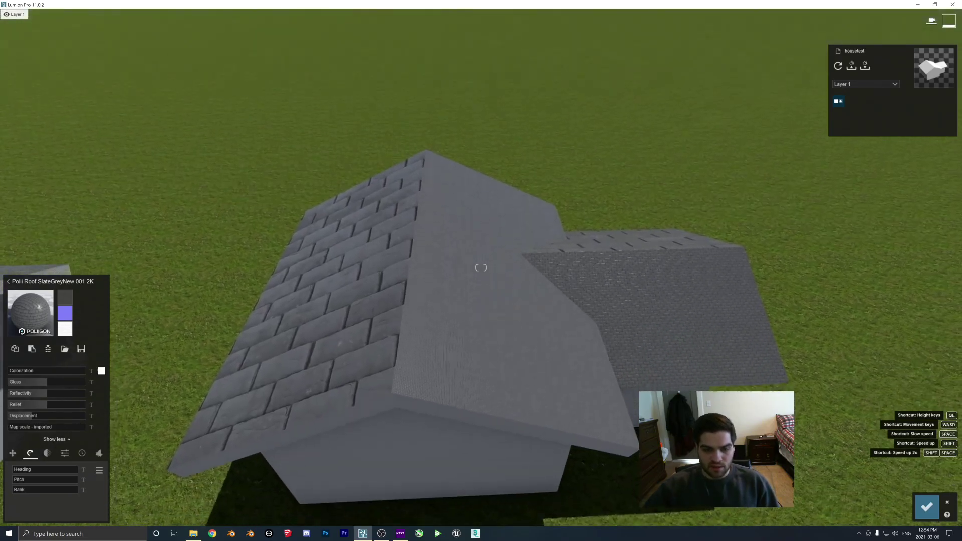
key(d)
right_drag(579, 199, 568, 201)
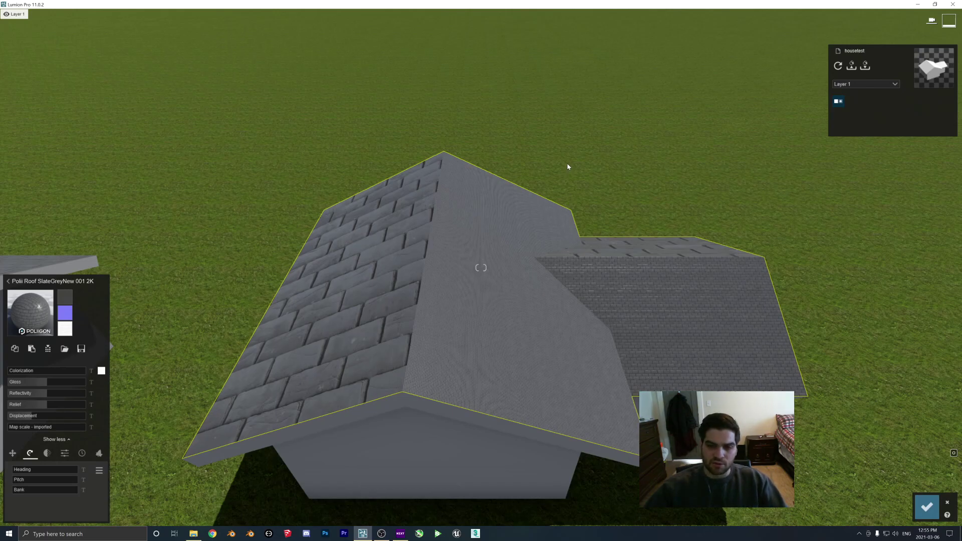
Compare the housetest roof's tiling with the roof of the neighbouring house.
right_drag(580, 248, 581, 257)
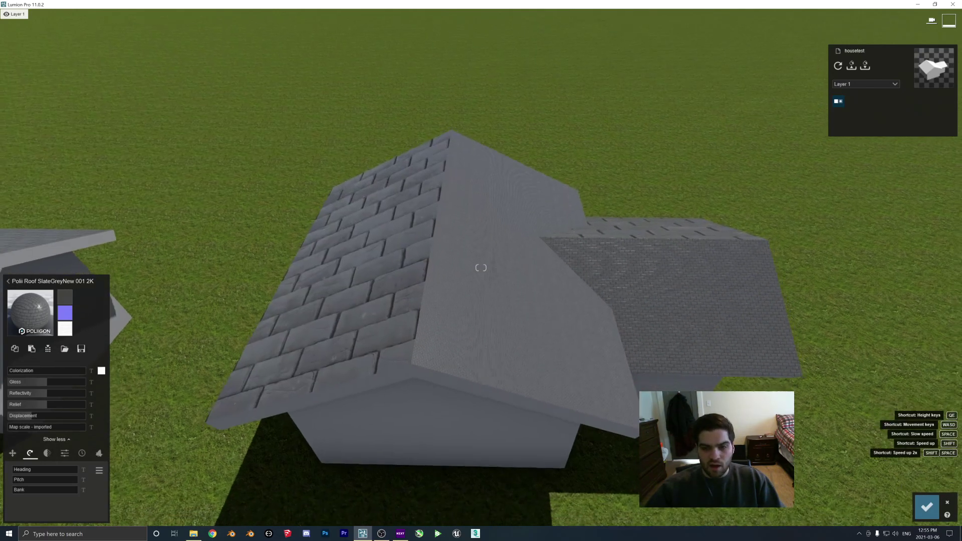
key(s)
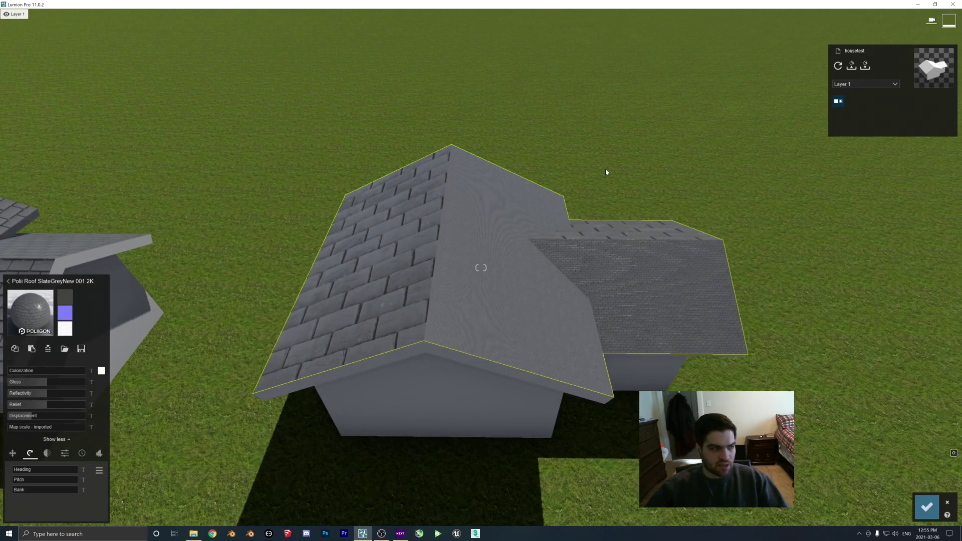
right_drag(609, 178, 589, 178)
key(s)
right_drag(666, 173, 648, 171)
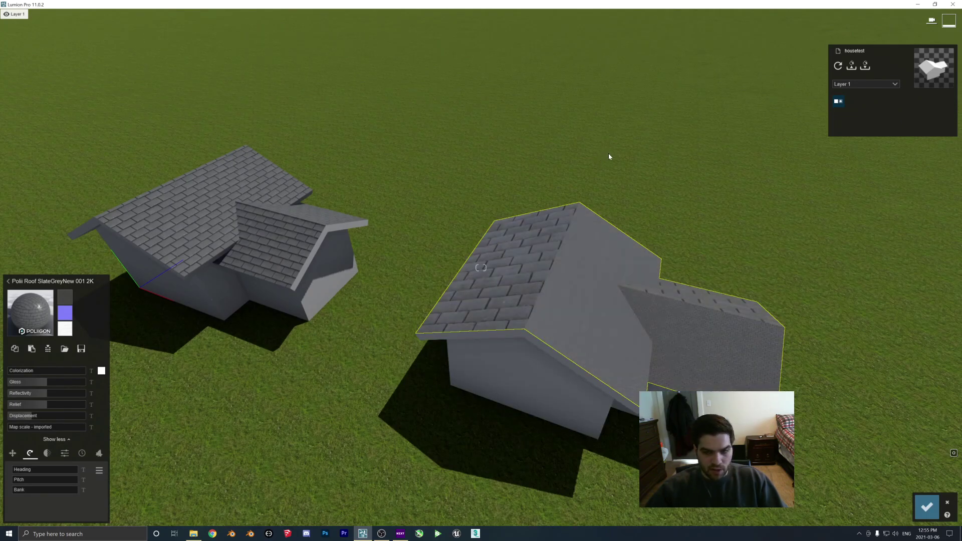
key(w)
key(s)
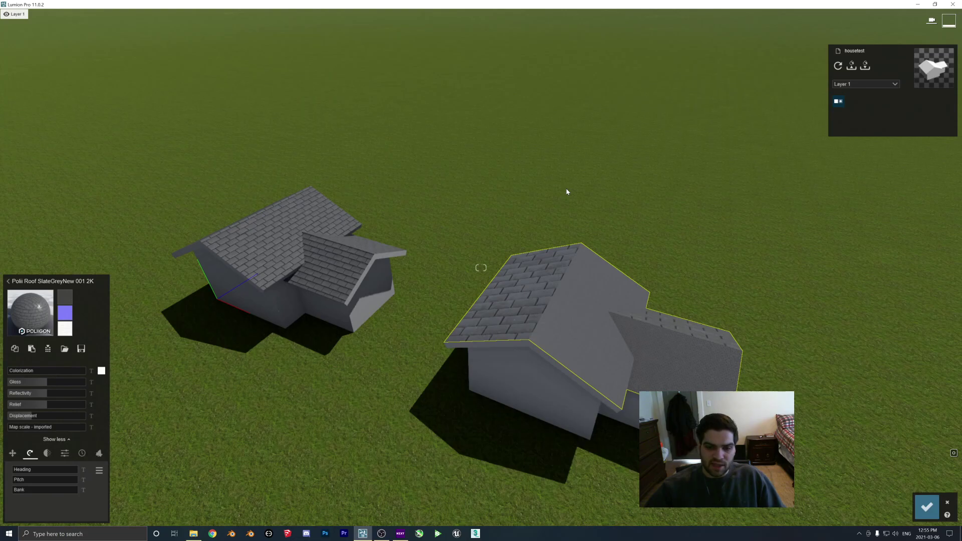
Try a reddish roof tile material on the roof, and restore Polii Roof SlateGreyNew 001 2K with map scale set to imported.
click(30, 311)
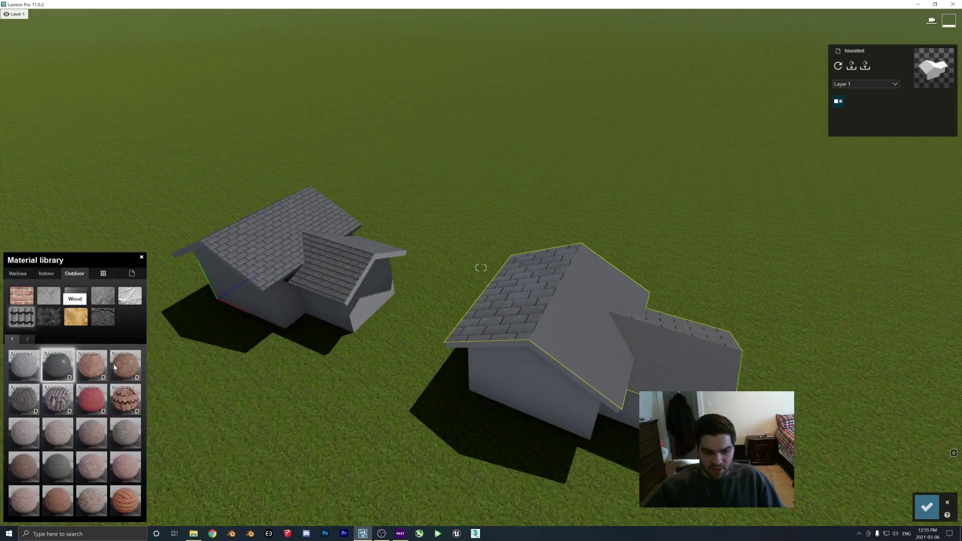
click(91, 364)
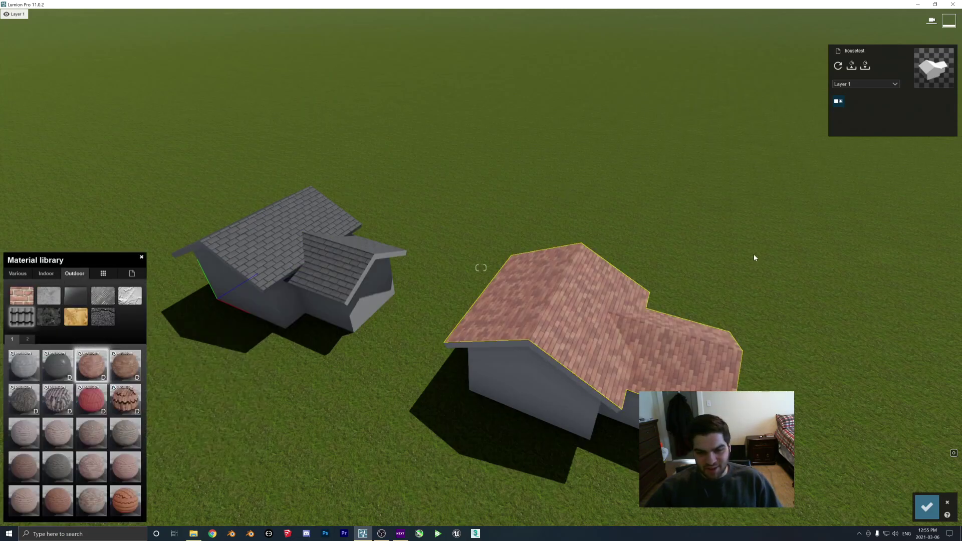
click(57, 365)
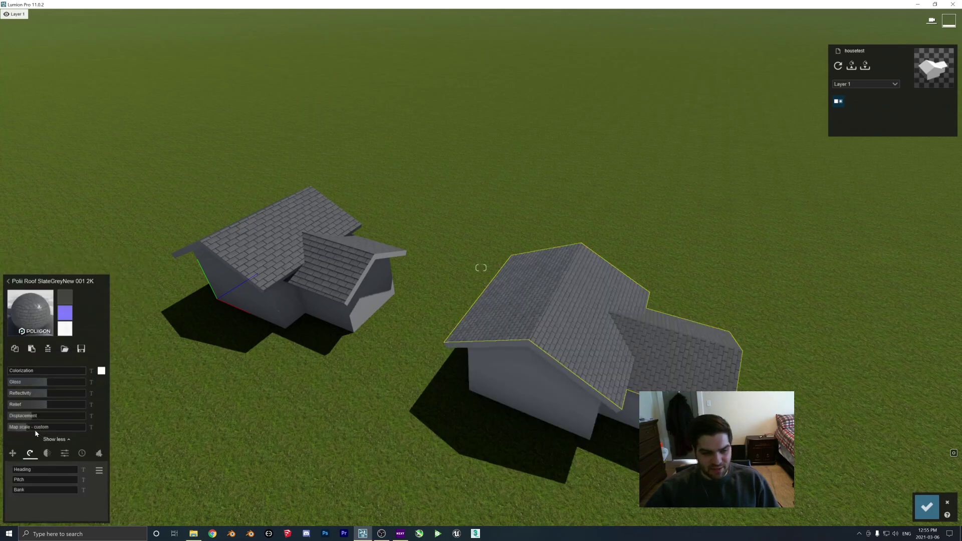
drag(12, 427, 6, 427)
Save the material changes on the housetest model and leave its material settings.
right_drag(488, 314, 544, 333)
key(s)
click(926, 506)
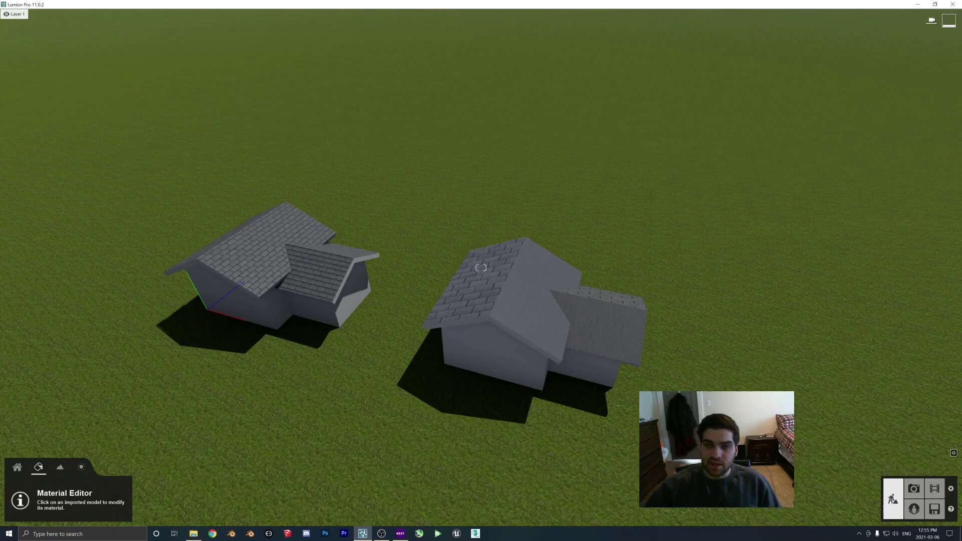